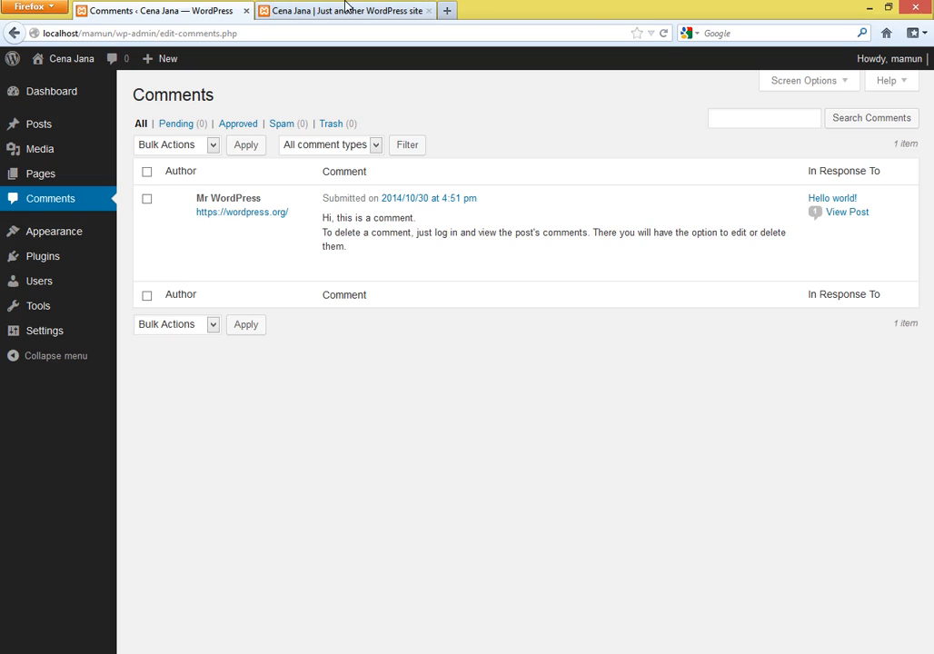
- In the site tab, open the Computer Science post and go to its comment box
click(348, 10)
click(243, 327)
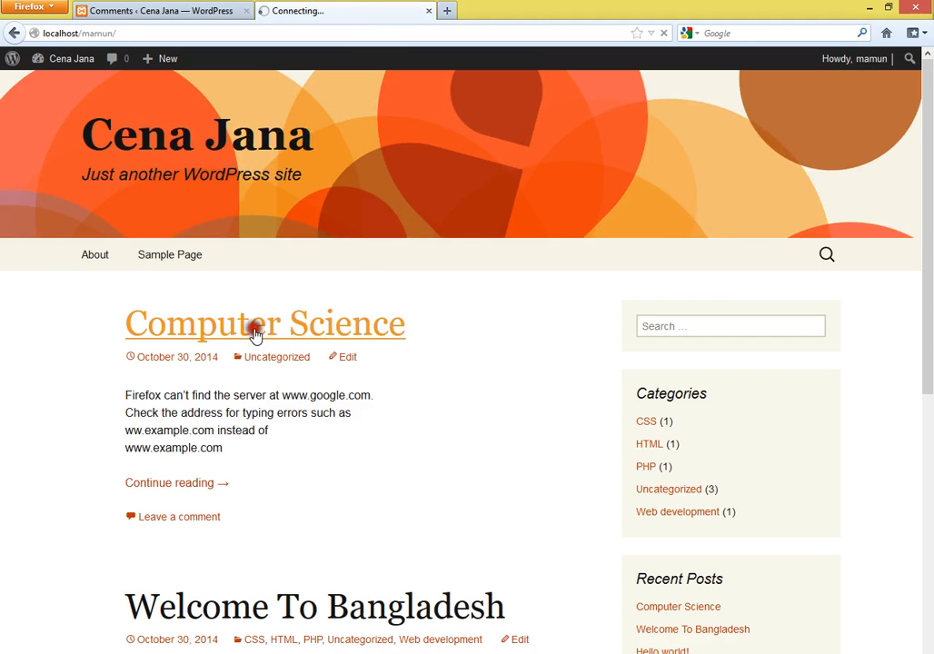
scroll(248, 325, down, 15)
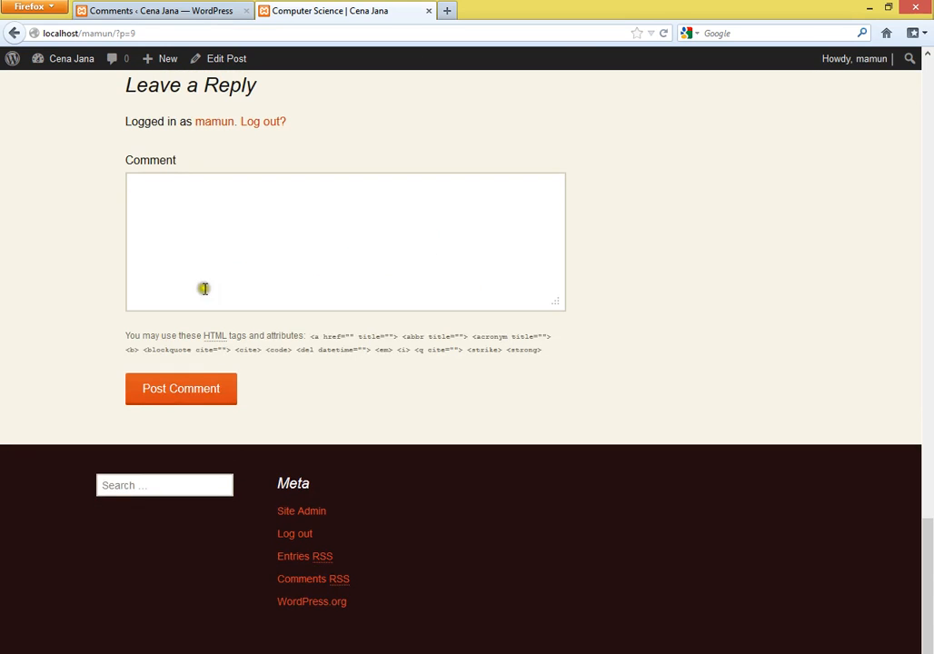
click(205, 231)
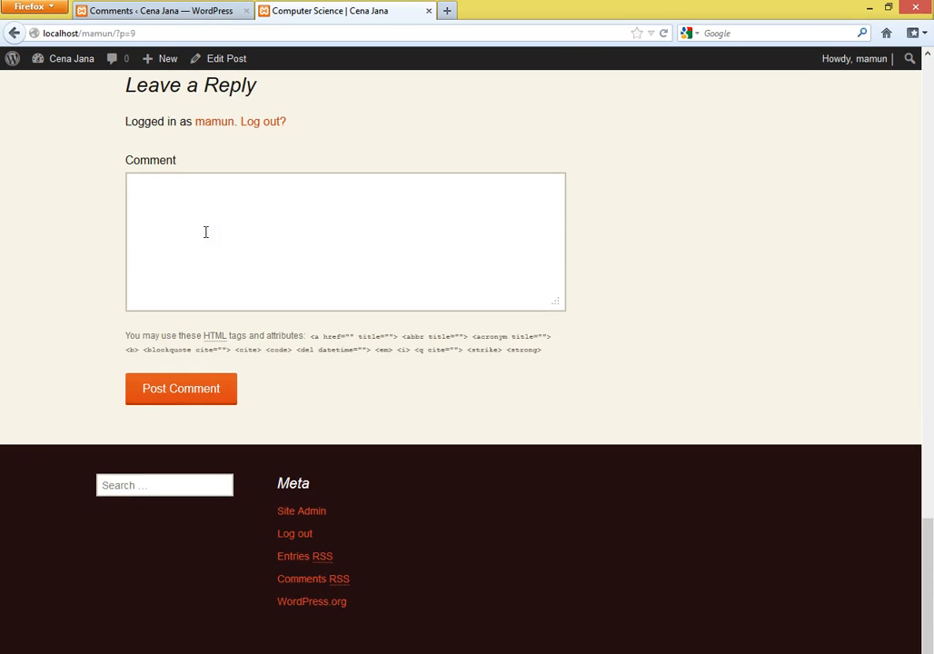
click(204, 256)
click(205, 257)
- Log out of the site and return to the reply form's name field
scroll(205, 257, up, 3)
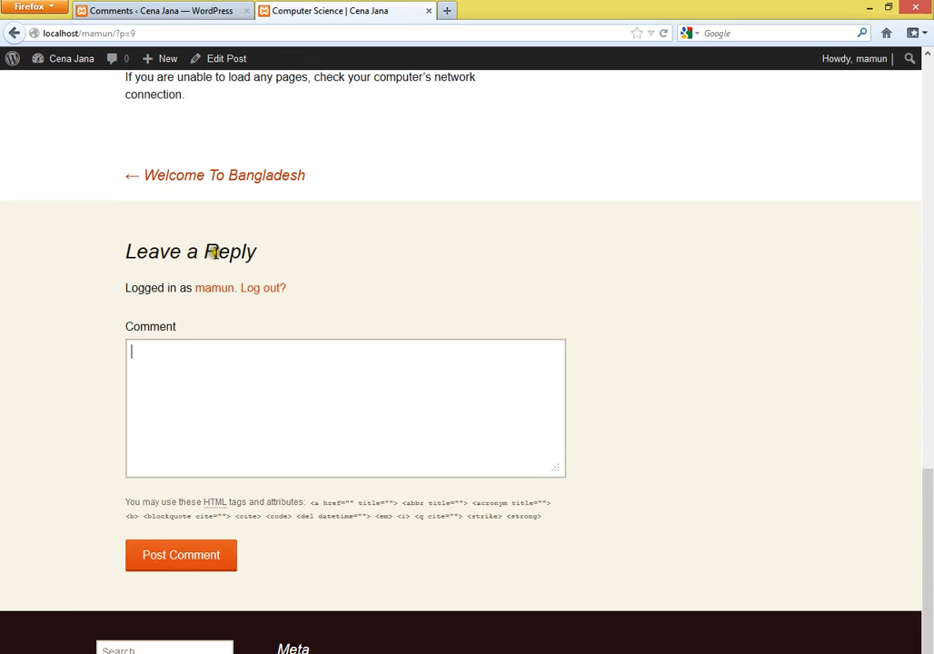
click(260, 405)
click(266, 290)
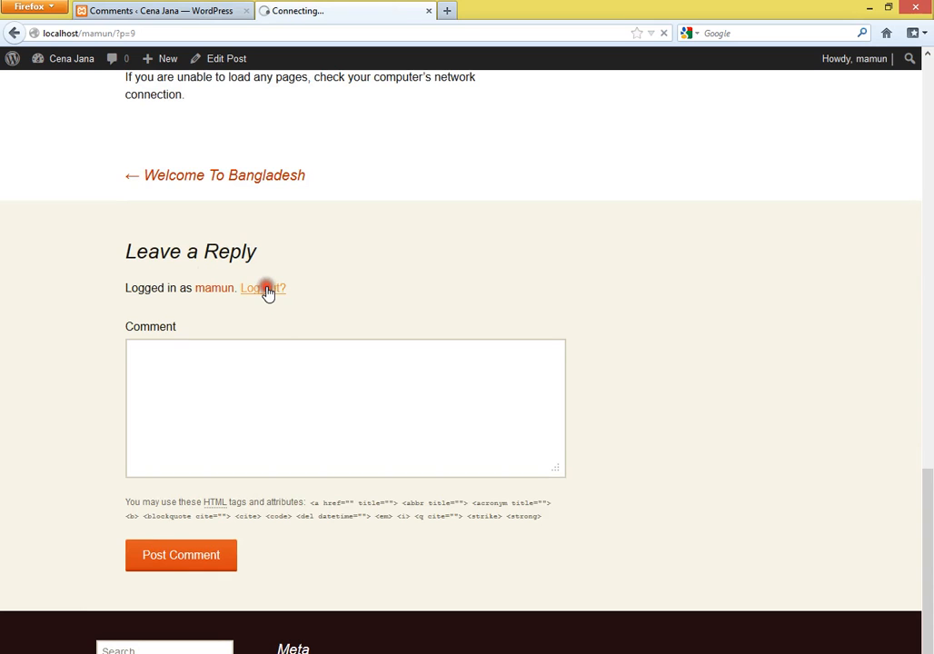
scroll(354, 435, down, 10)
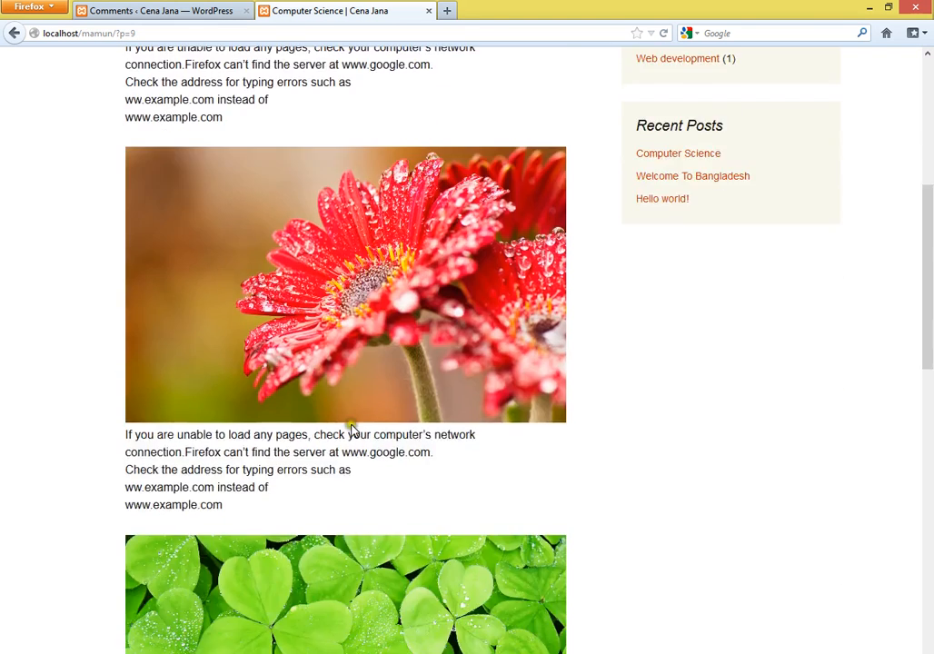
scroll(358, 459, down, 3)
click(253, 379)
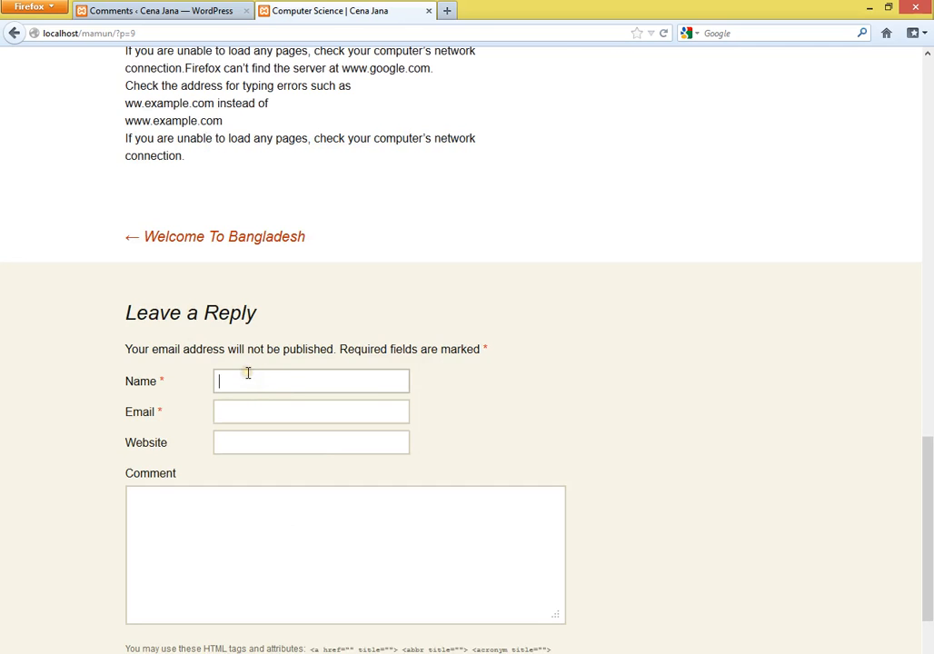
scroll(383, 388, up, 10)
scroll(388, 392, down, 10)
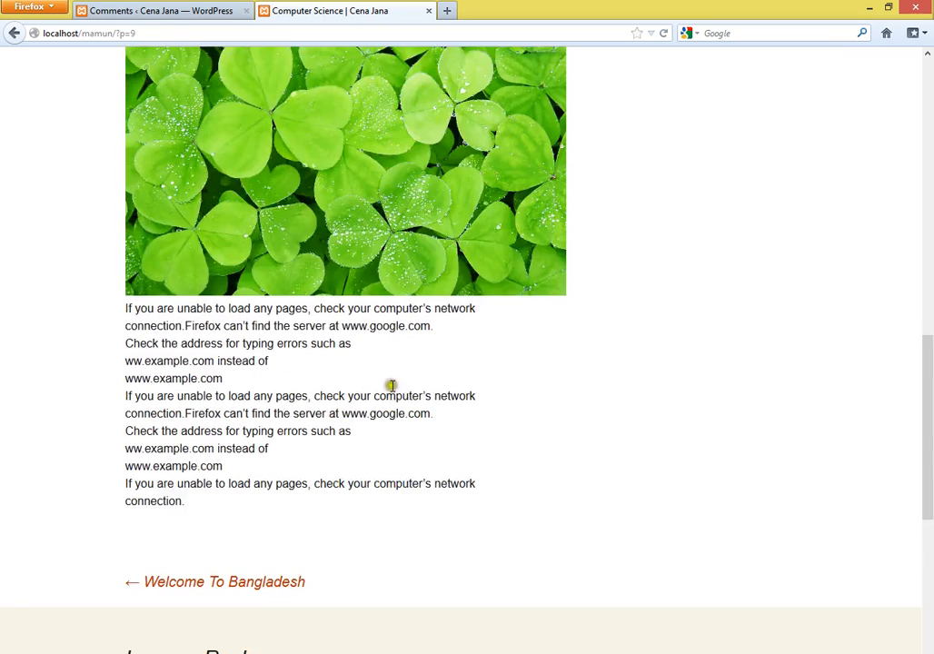
click(234, 215)
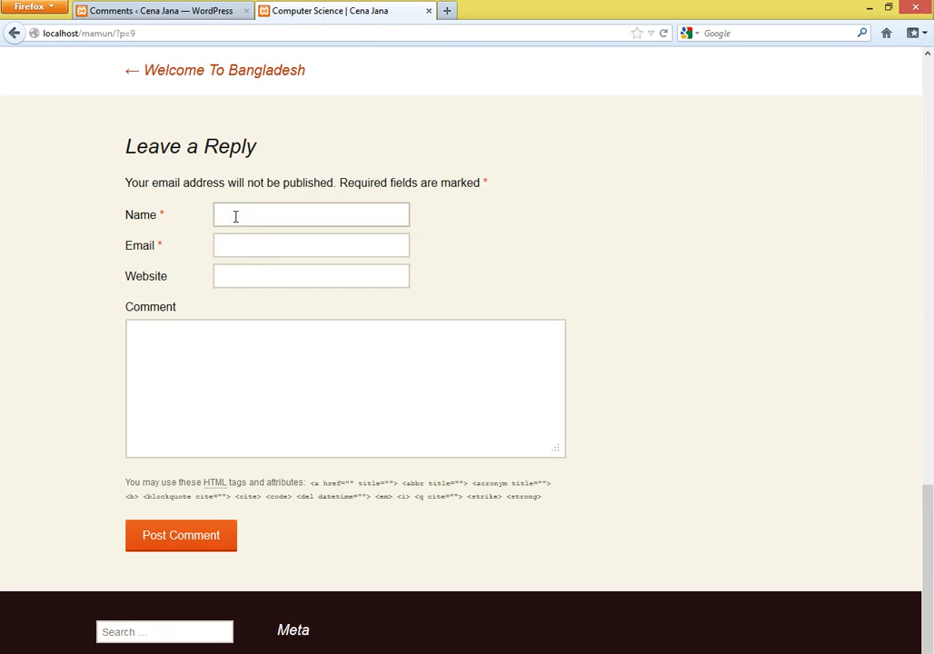
text(Sarkar)
key(Tab)
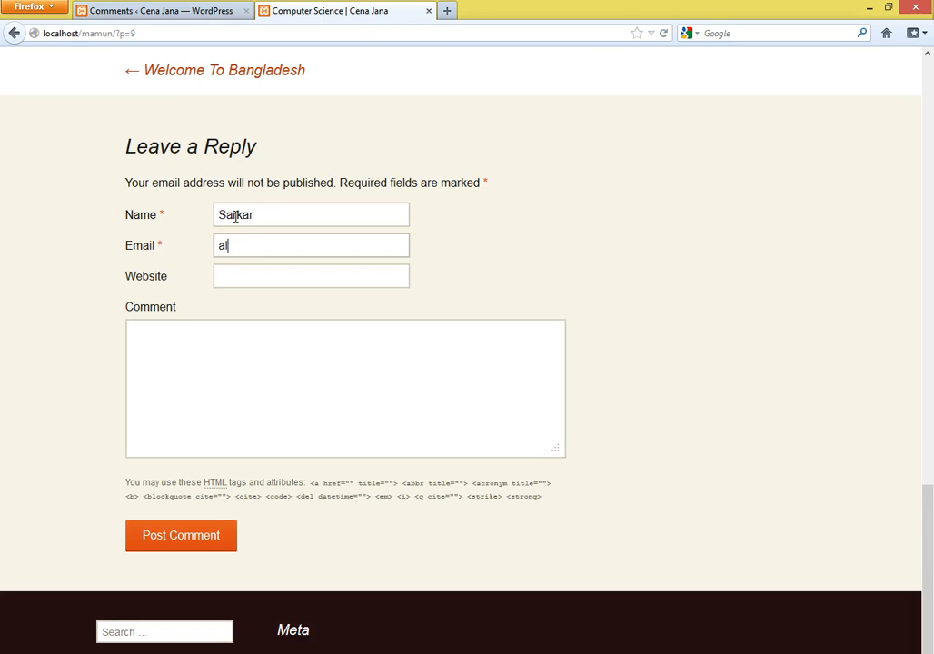
key(Tab)
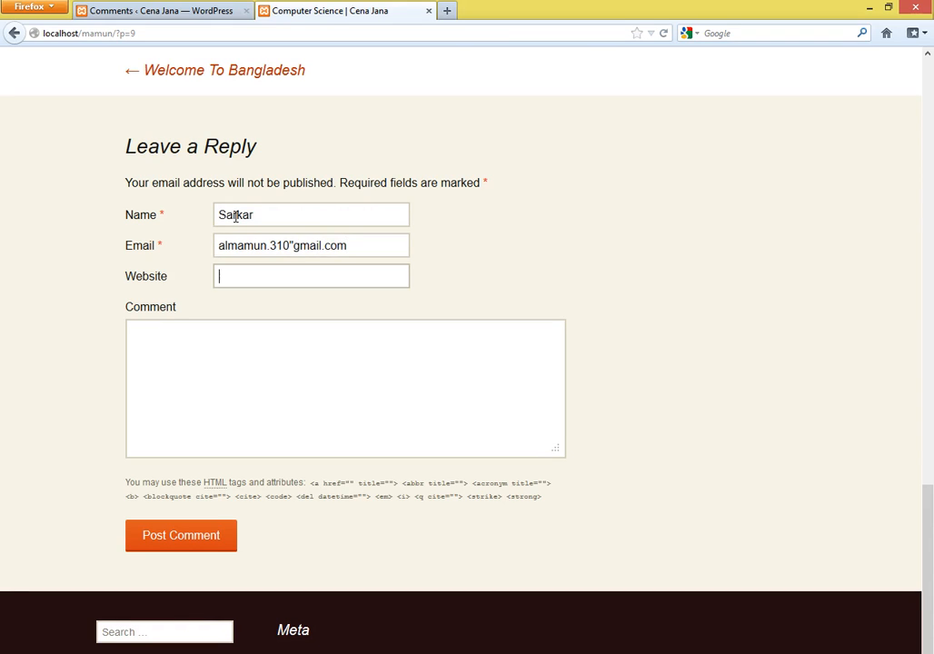
text(www.cenajana.com)
key(Tab)
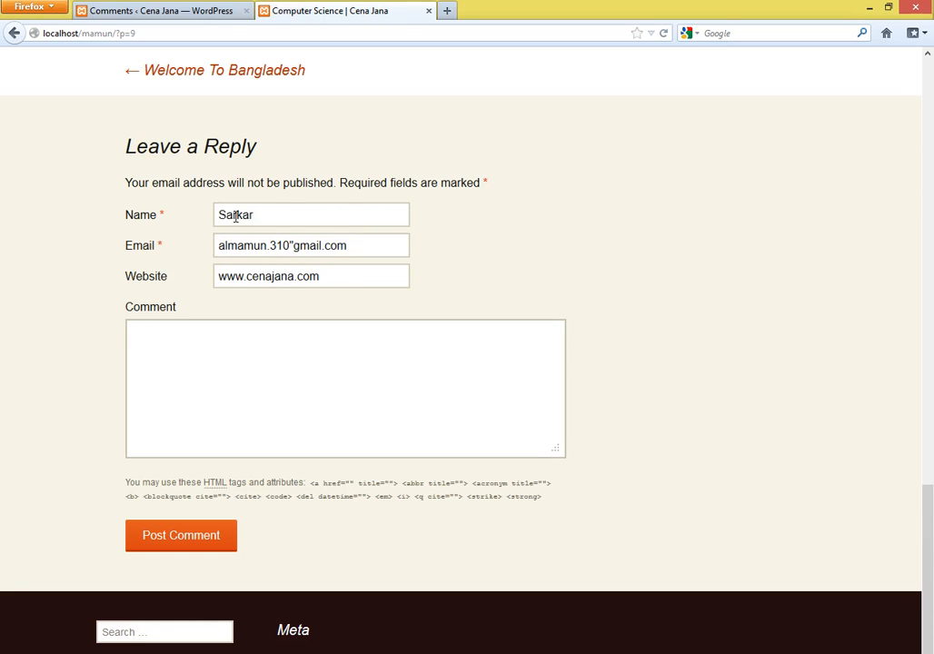
text(hak)
key(BackSpace)
key(BackSpace)
text(nk you)
- Submit the comment, fix the email by replacing the stray quote with @, and resubmit
click(197, 545)
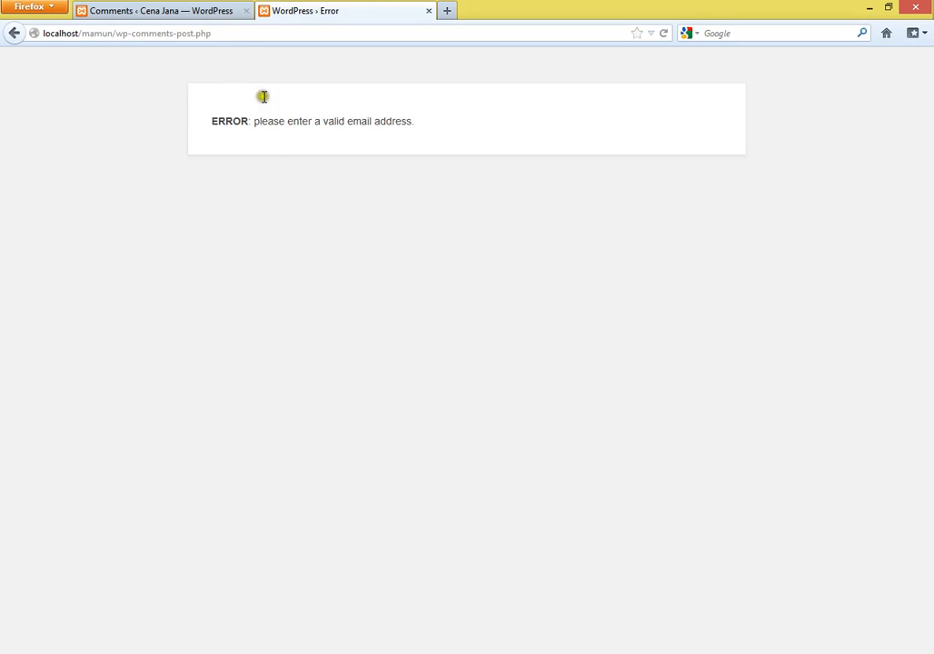
click(14, 33)
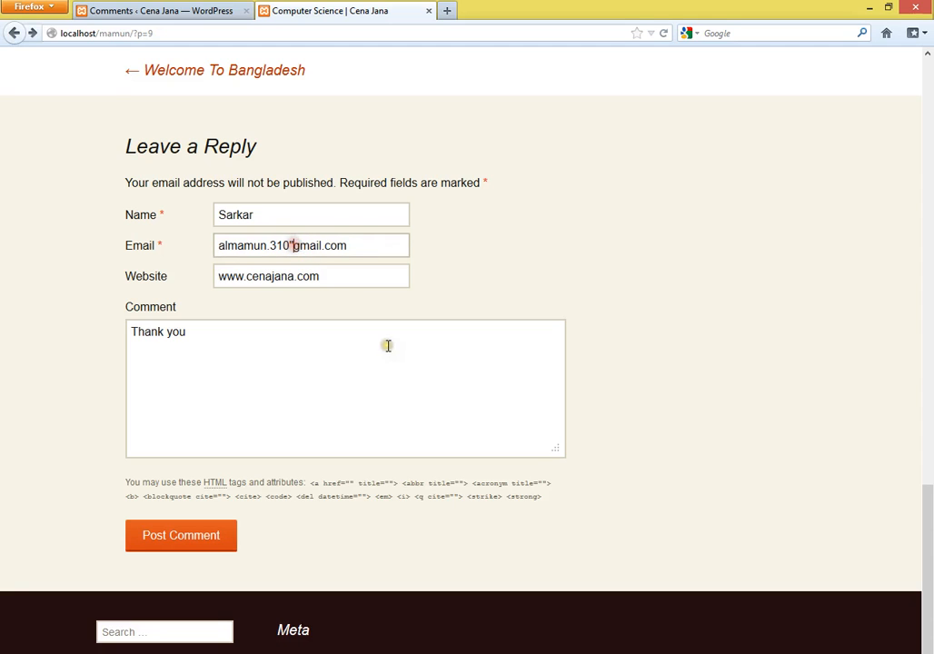
click(290, 246)
text(")
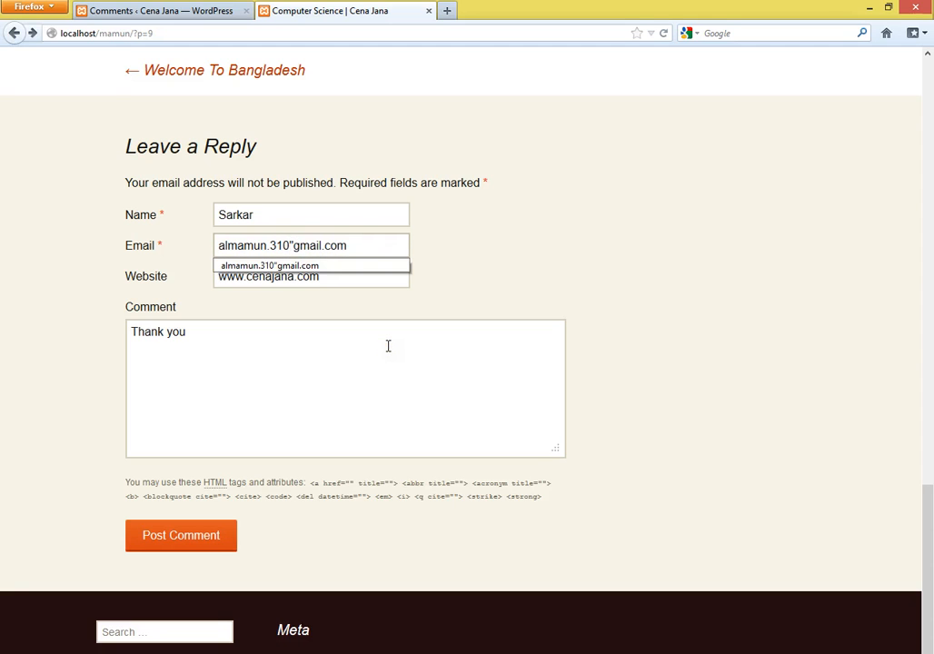
key(BackSpace)
text(@)
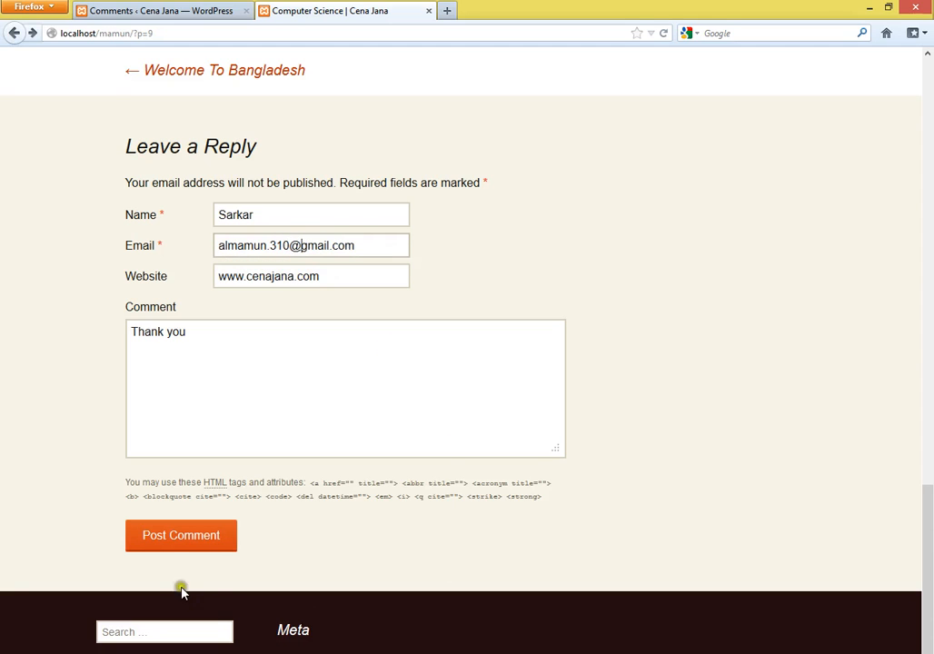
click(171, 552)
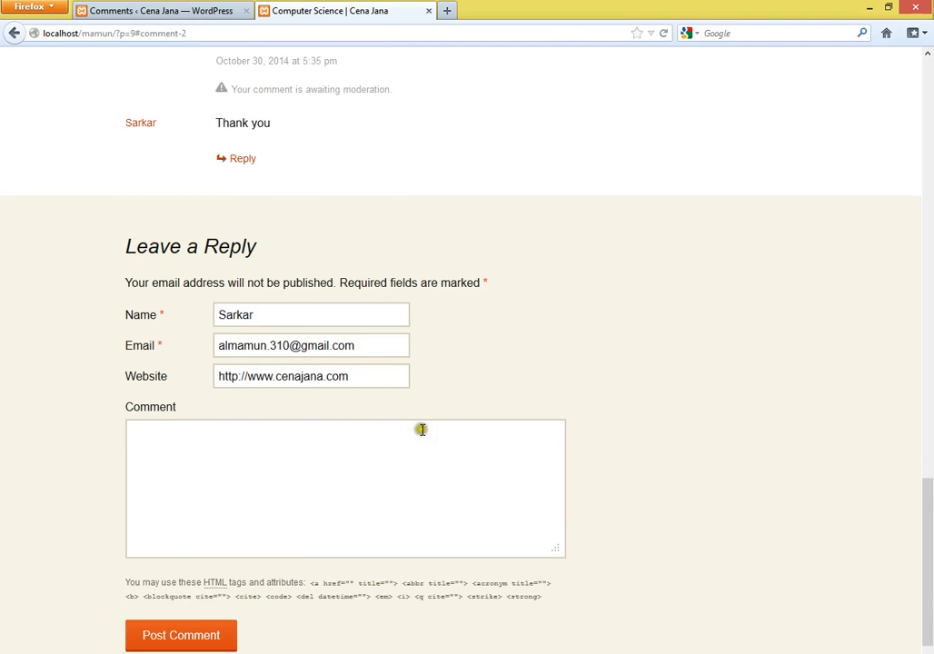
scroll(426, 422, up, 4)
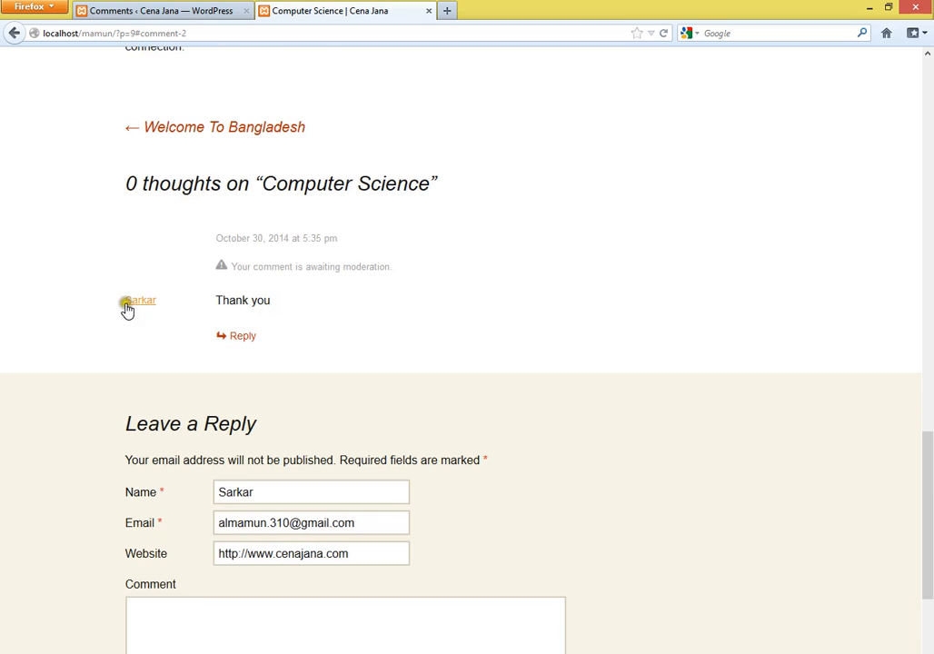
click(207, 303)
click(203, 304)
scroll(434, 496, up, 8)
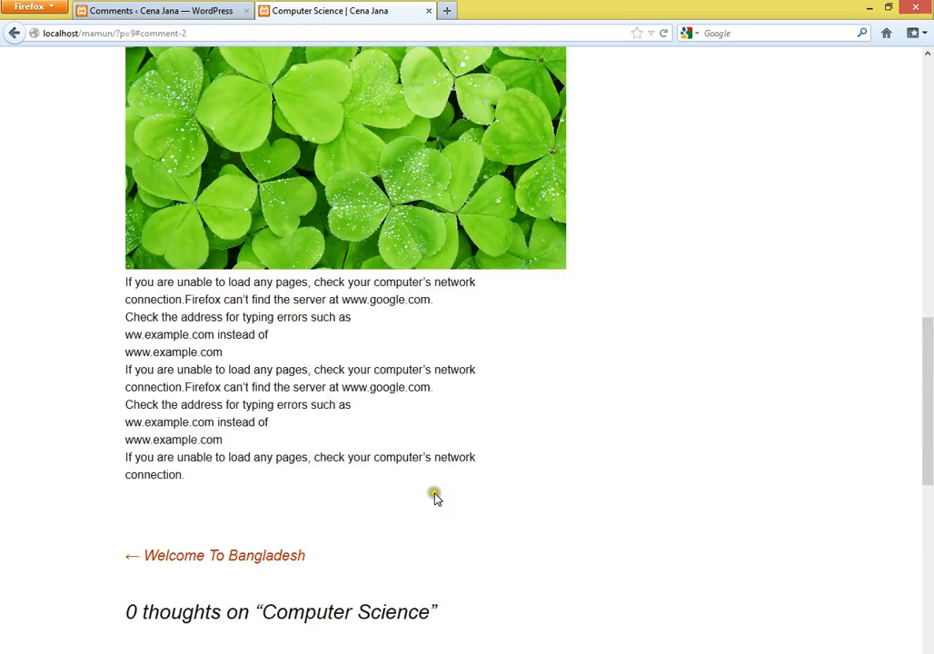
scroll(434, 497, up, 16)
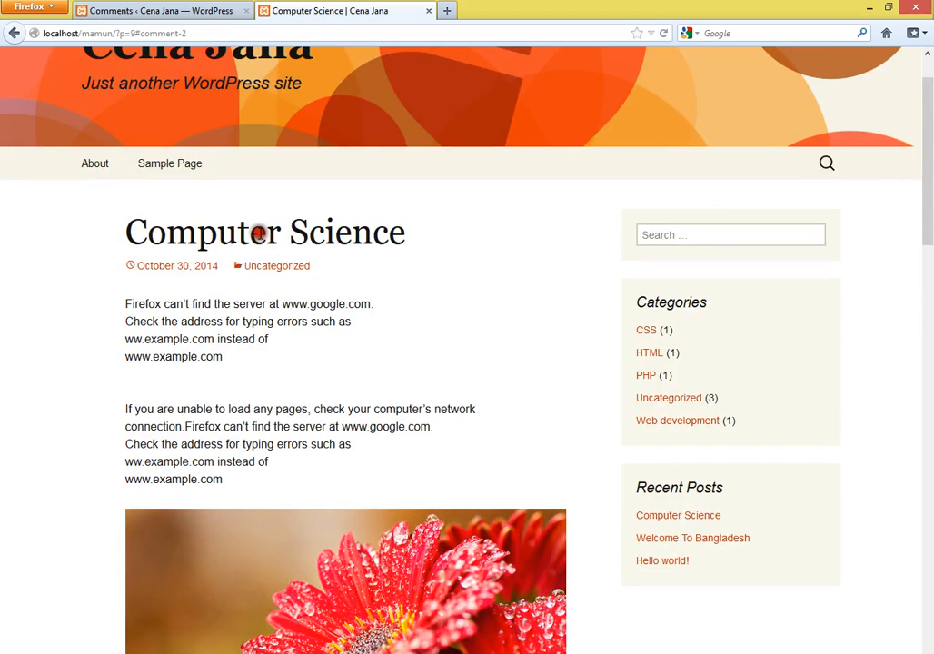
scroll(423, 469, down, 18)
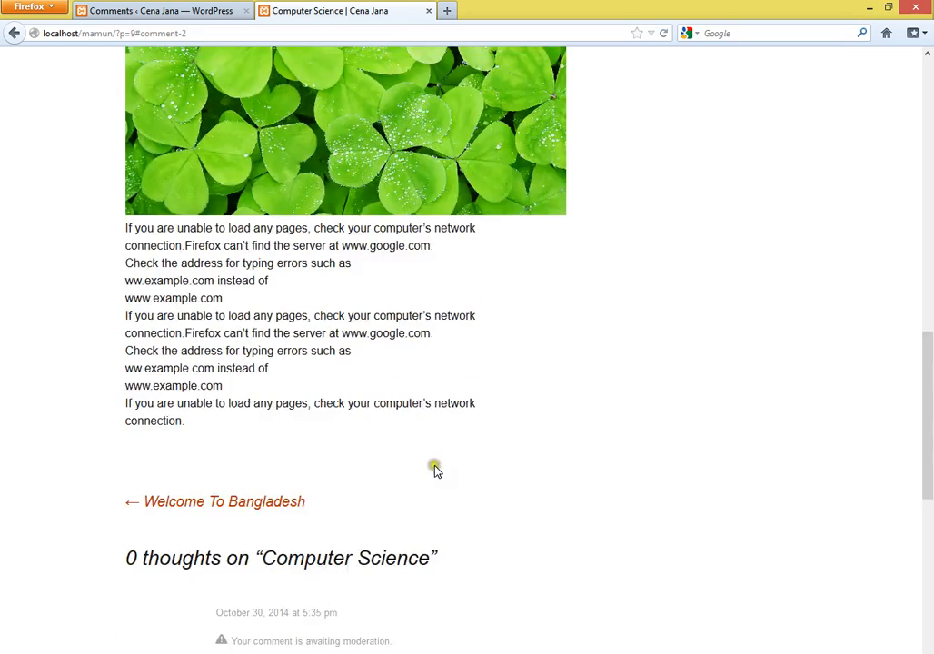
scroll(441, 474, down, 9)
scroll(445, 481, up, 20)
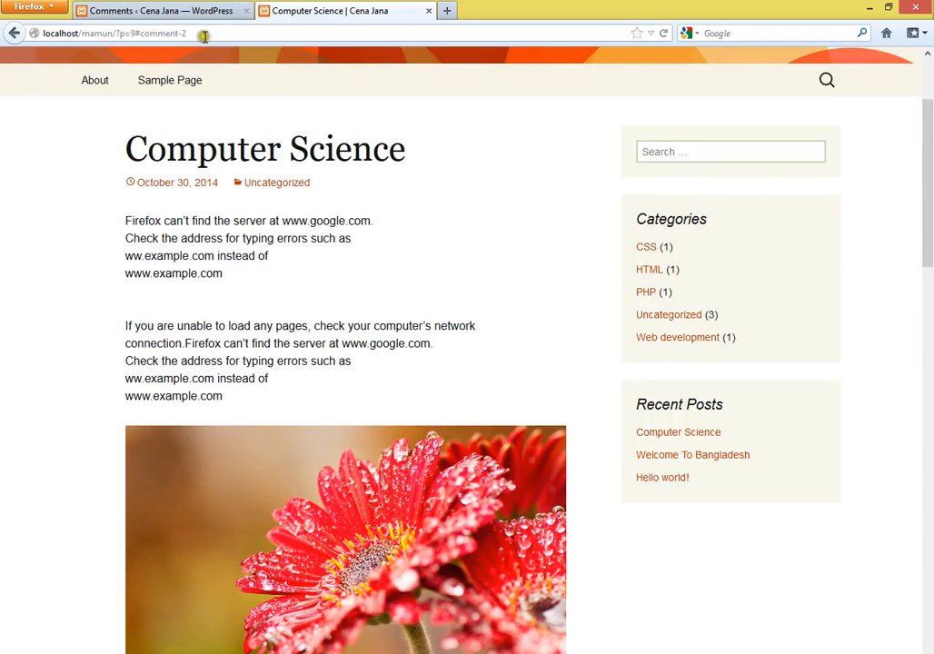
- Change the address to the site's wp-admin login page
drag(187, 33, 120, 33)
text(p)
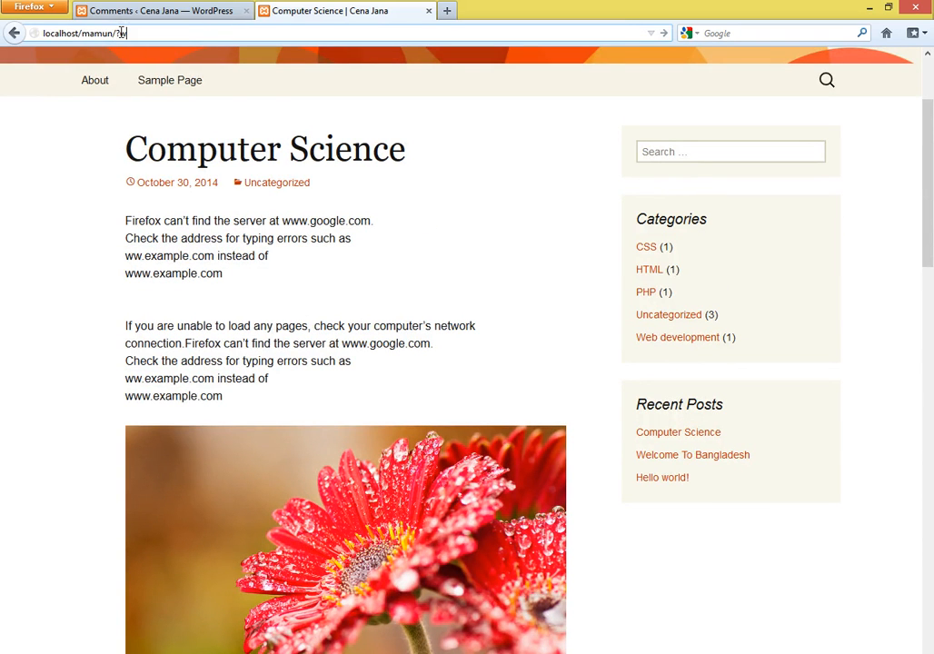
key(BackSpace)
key(BackSpace)
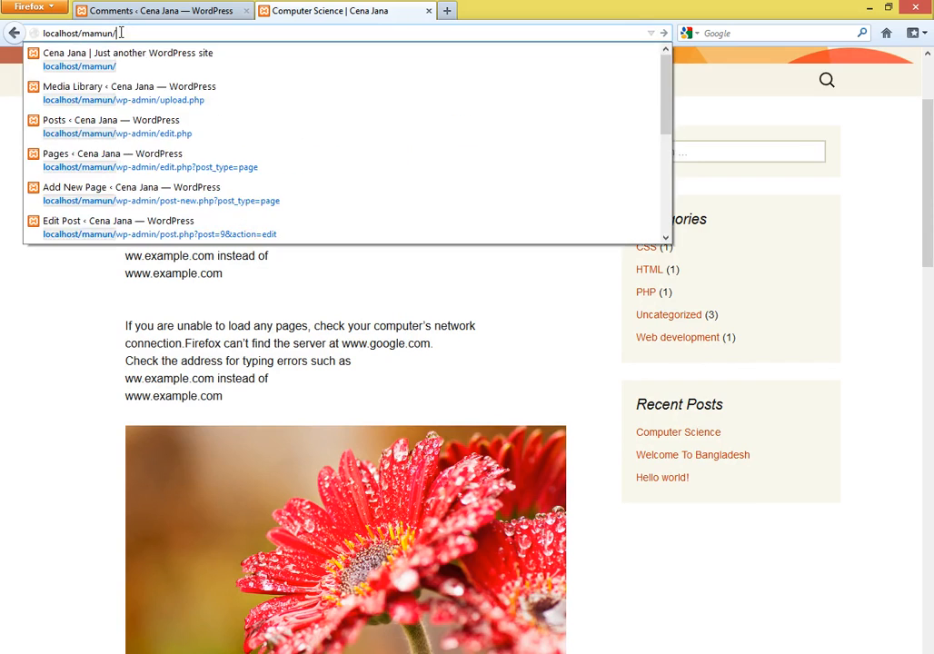
text(wp-)
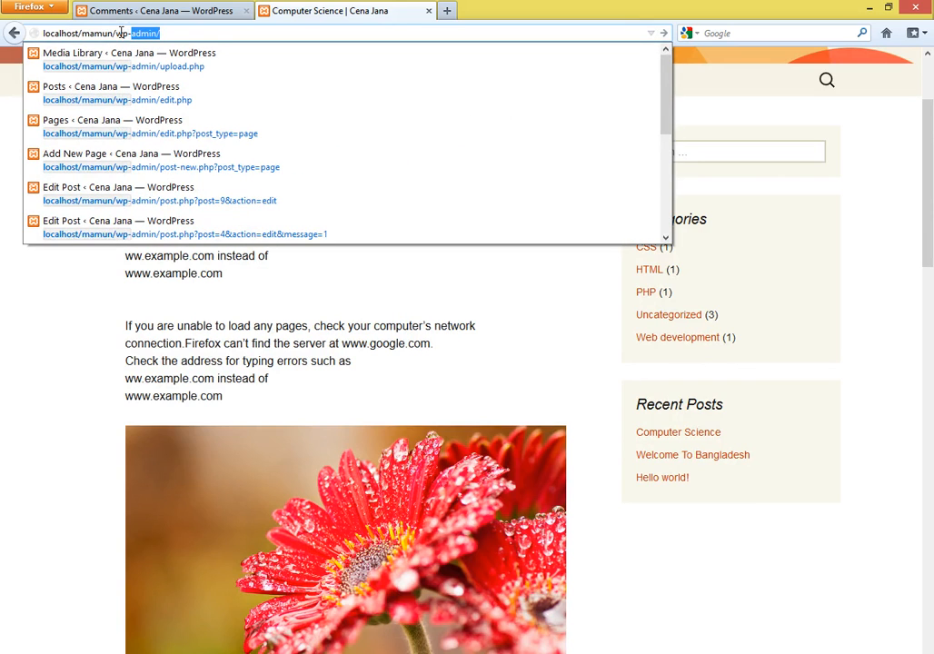
key(Return)
- Log in with the saved username and password, retrying after the failed attempt
click(387, 248)
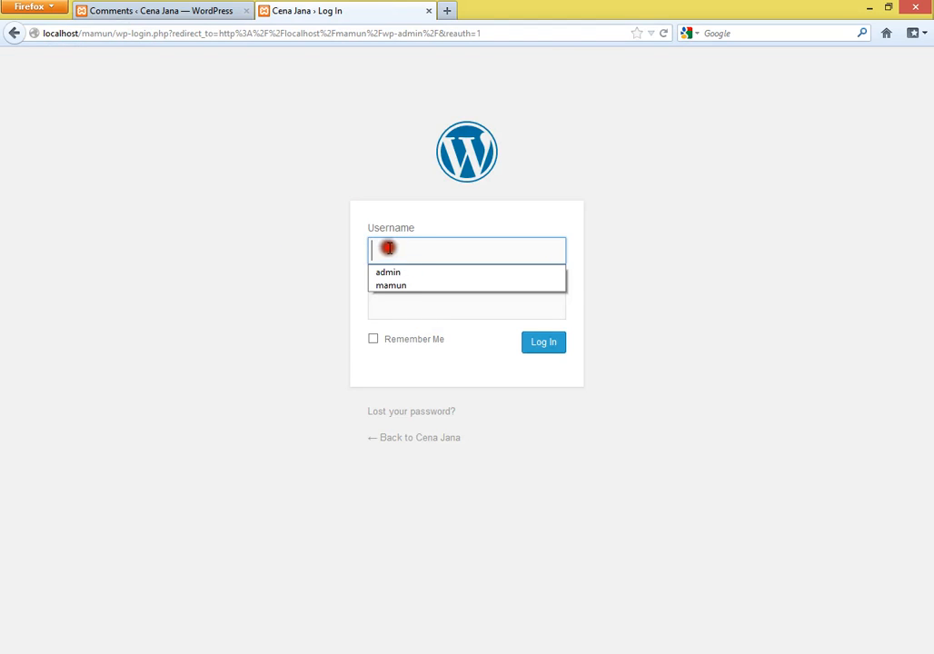
click(399, 289)
click(409, 305)
text(••)
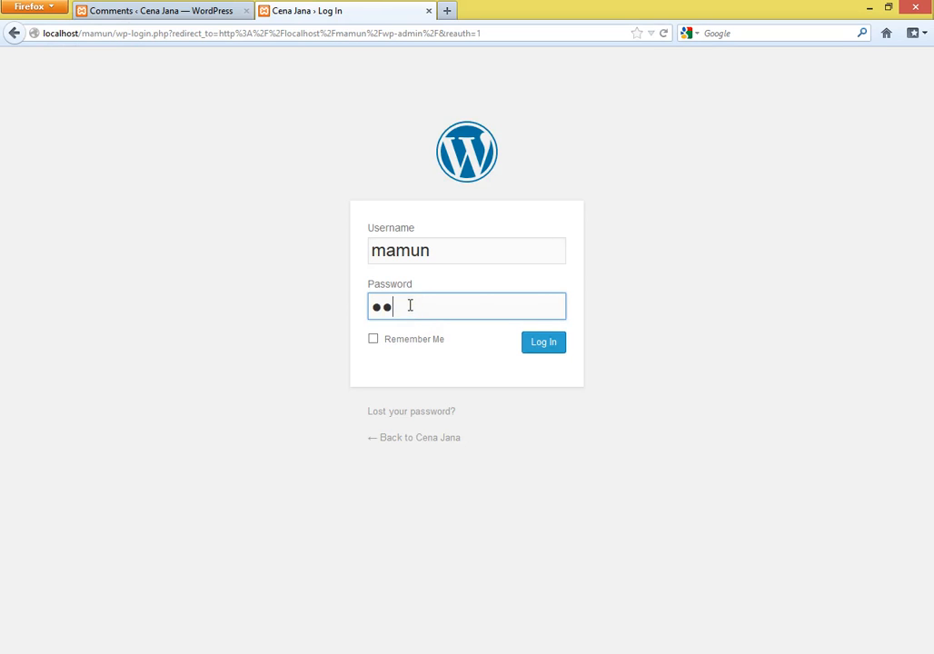
text(•)
click(544, 349)
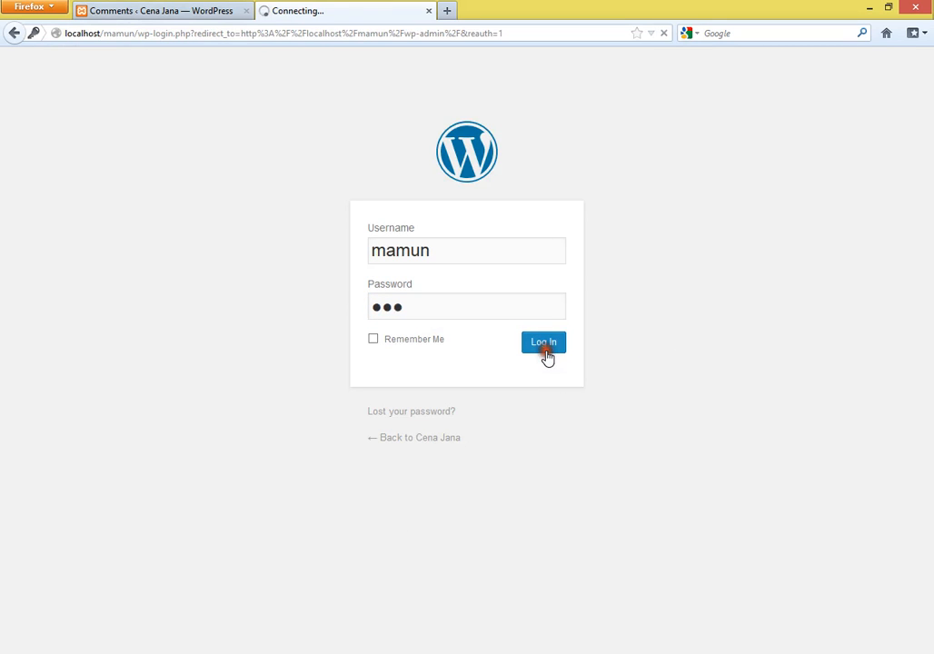
click(309, 53)
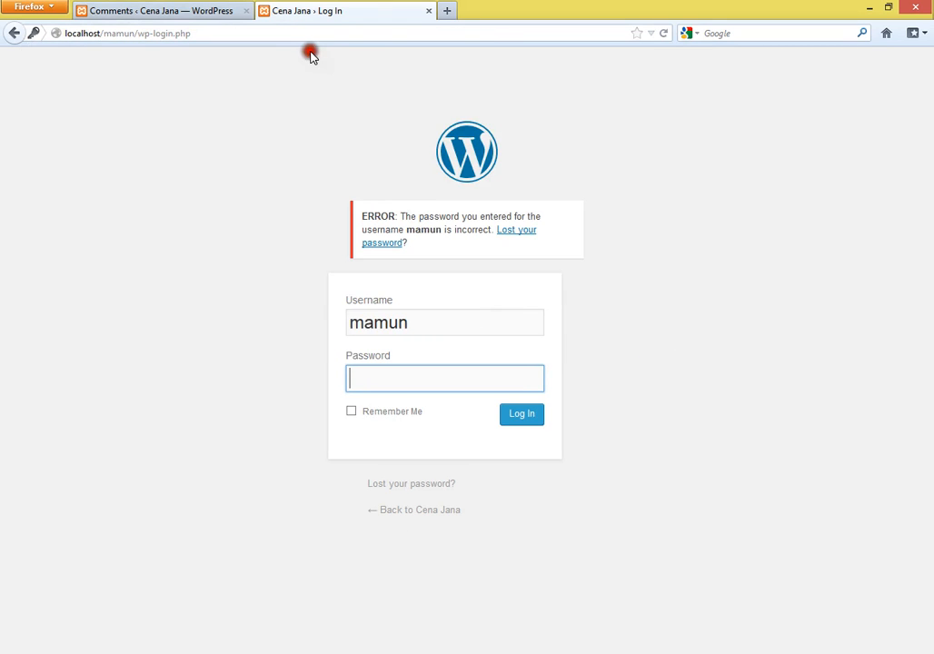
click(411, 380)
text(•••••)
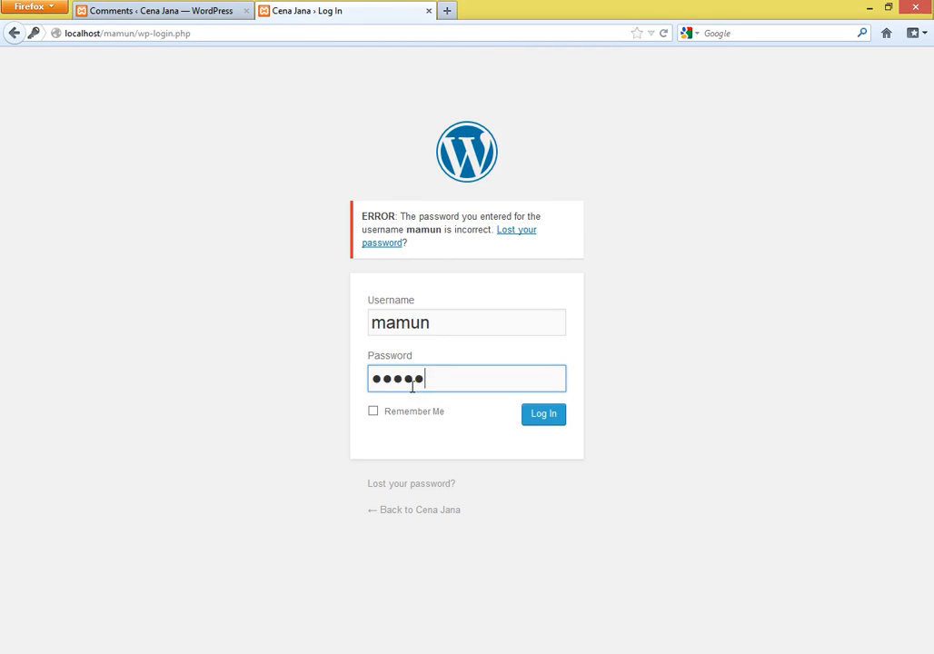
click(555, 413)
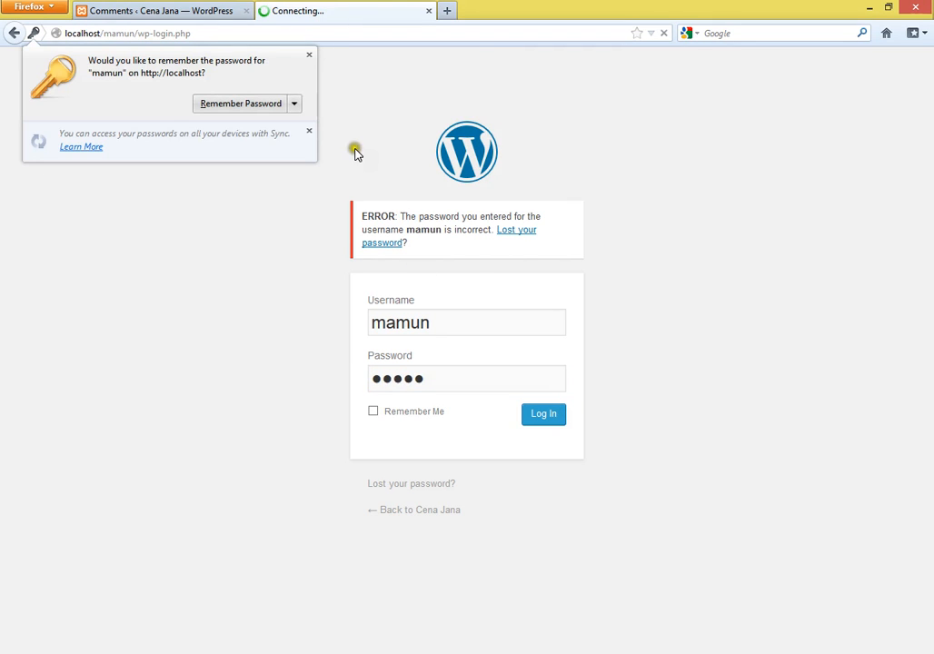
click(310, 54)
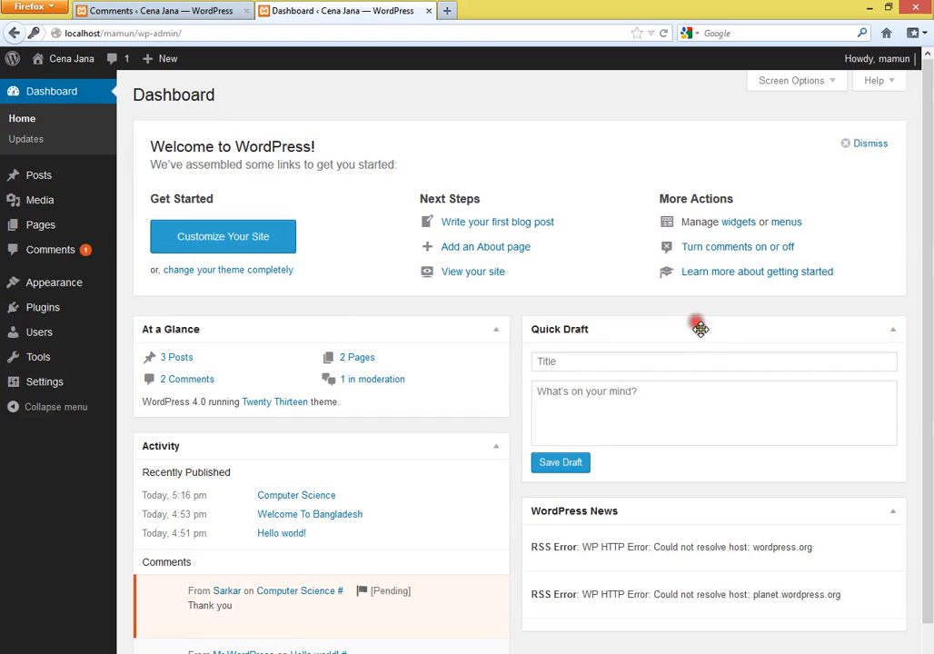
- Open the Comments admin list and close the duplicate tab
click(60, 261)
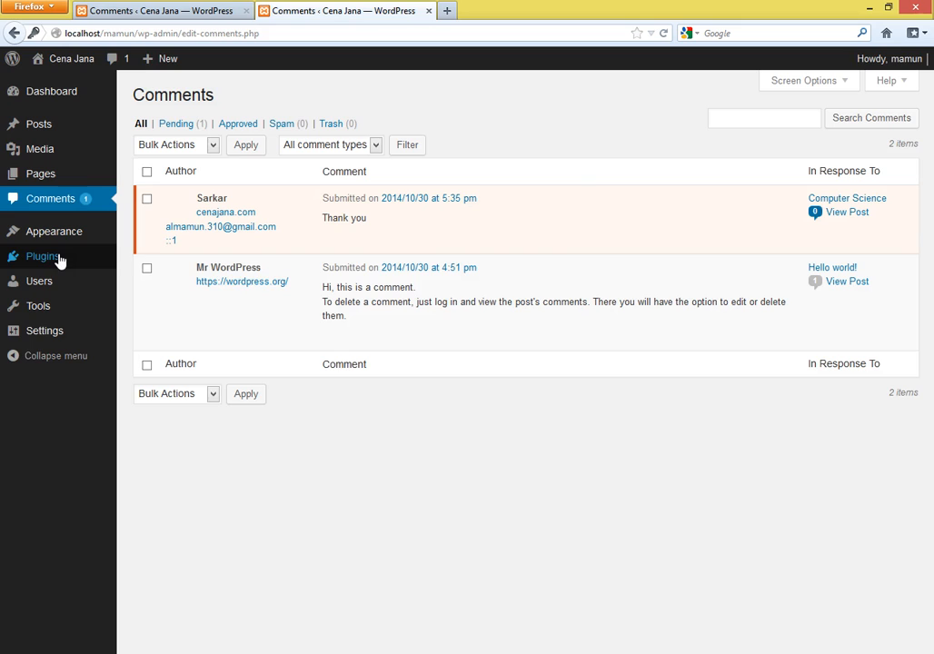
mouse_move(338, 248)
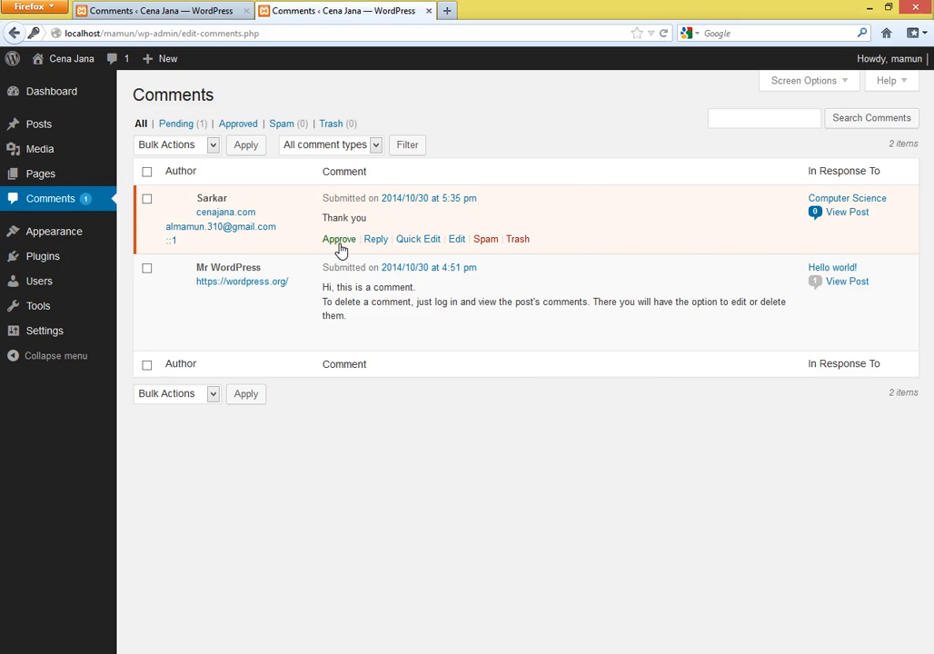
click(246, 11)
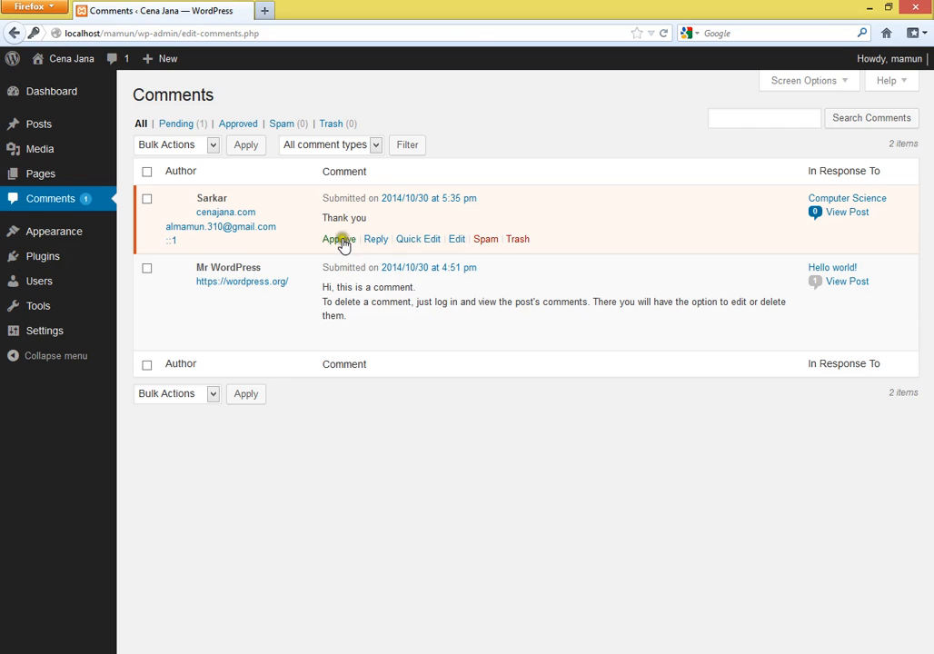
- Open the public site in a new tab and view the Computer Science post
mouse_move(380, 314)
mouse_move(72, 60)
click(64, 85)
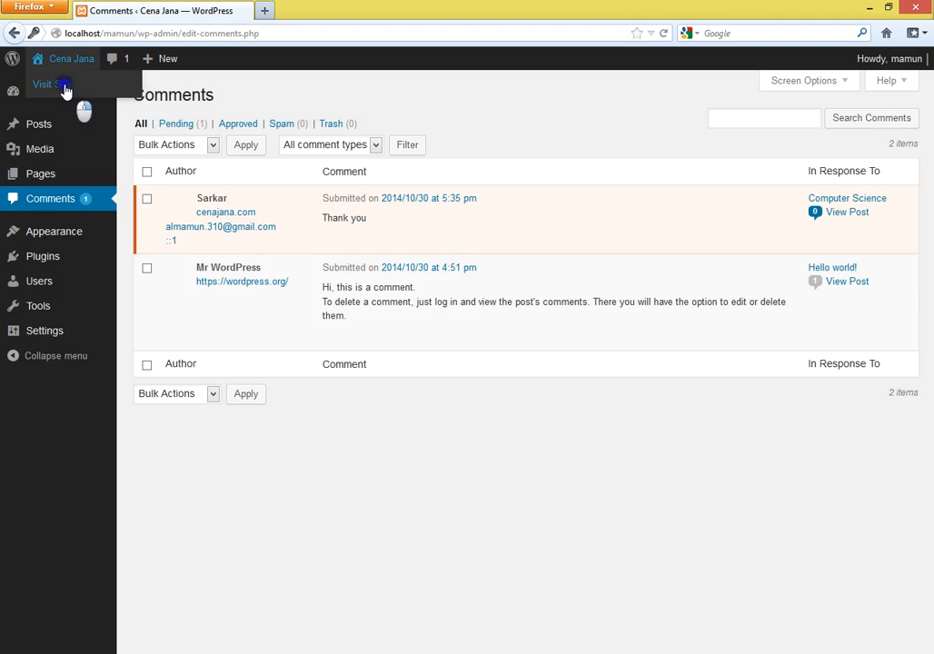
right_click(65, 91)
click(137, 96)
click(317, 15)
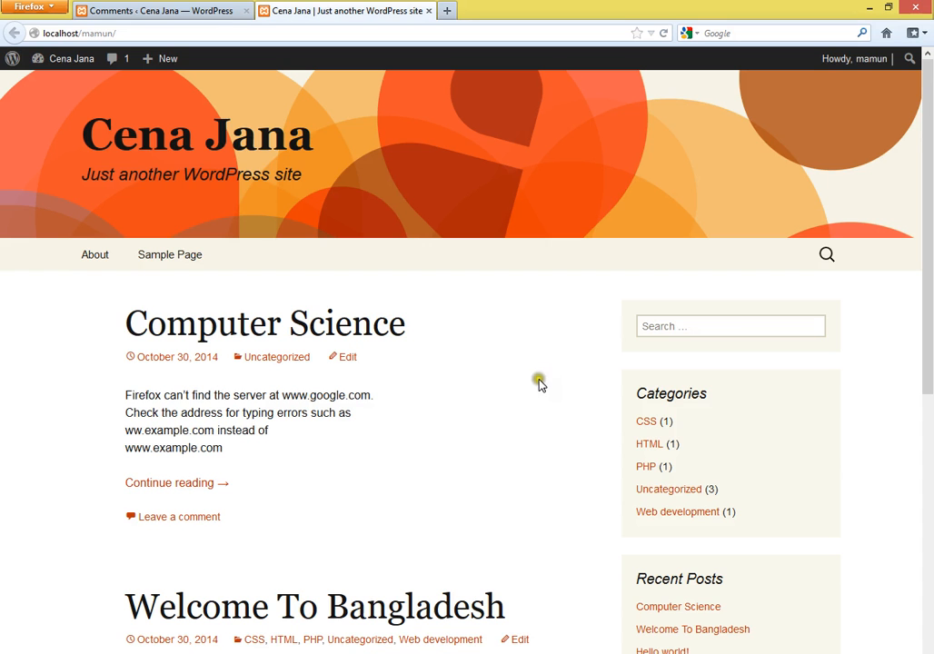
click(332, 334)
scroll(396, 422, down, 3)
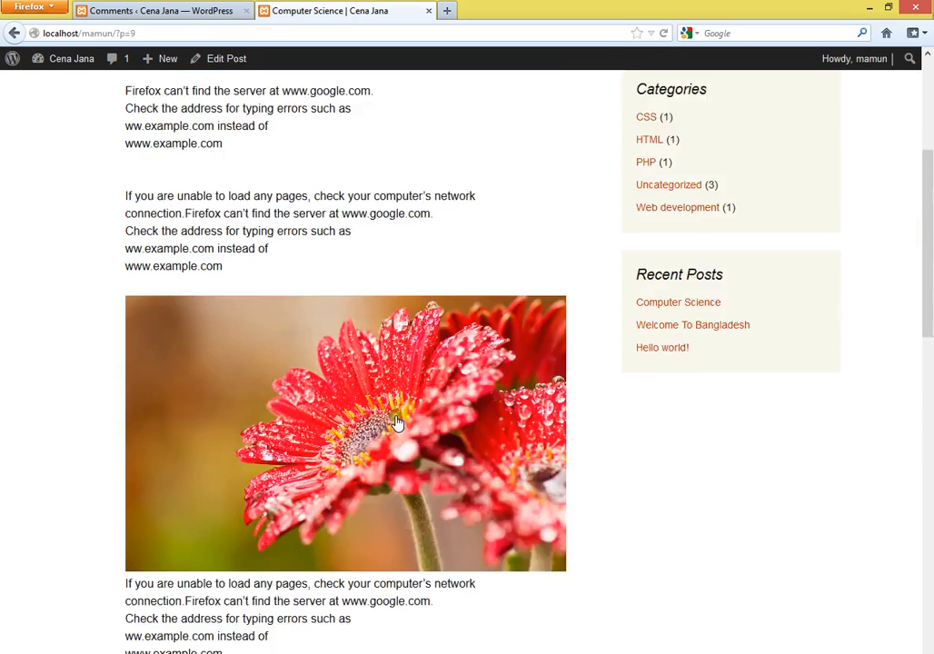
scroll(397, 423, down, 10)
scroll(359, 360, up, 3)
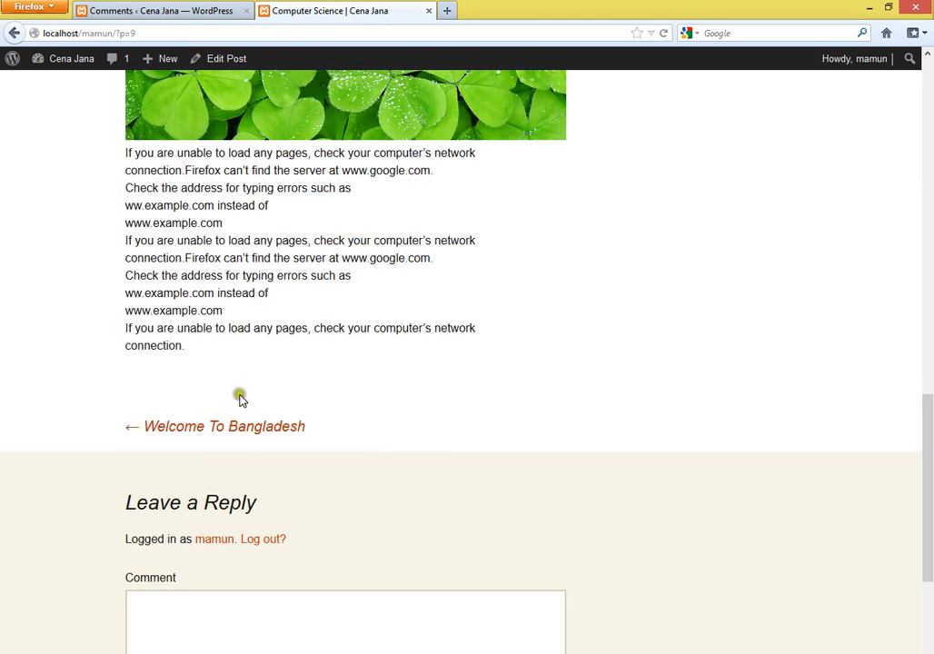
- Approve the pending 'Thank you' comment and reload the post to see it listed
click(147, 12)
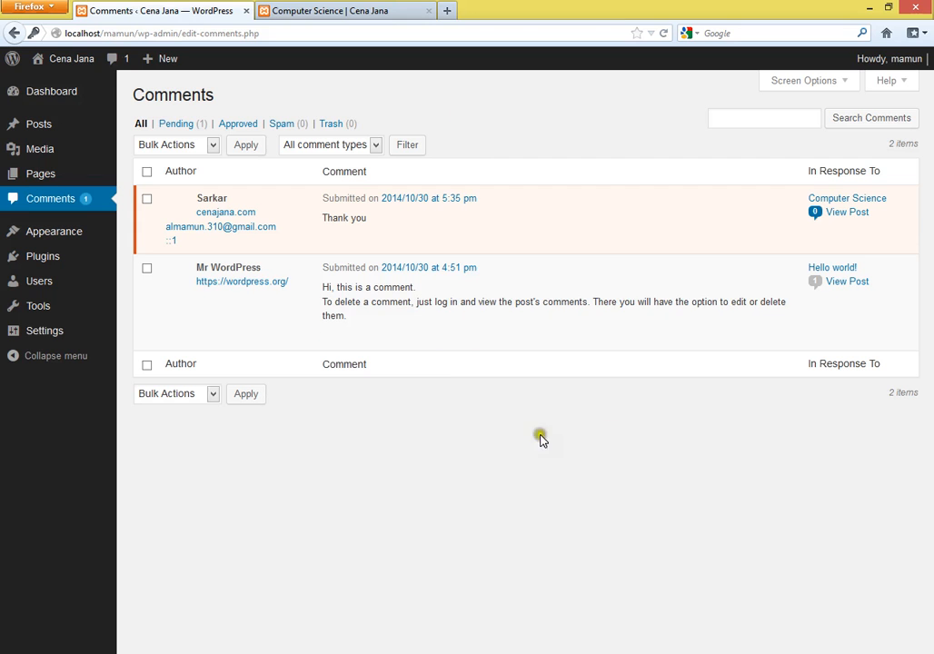
click(337, 239)
click(300, 10)
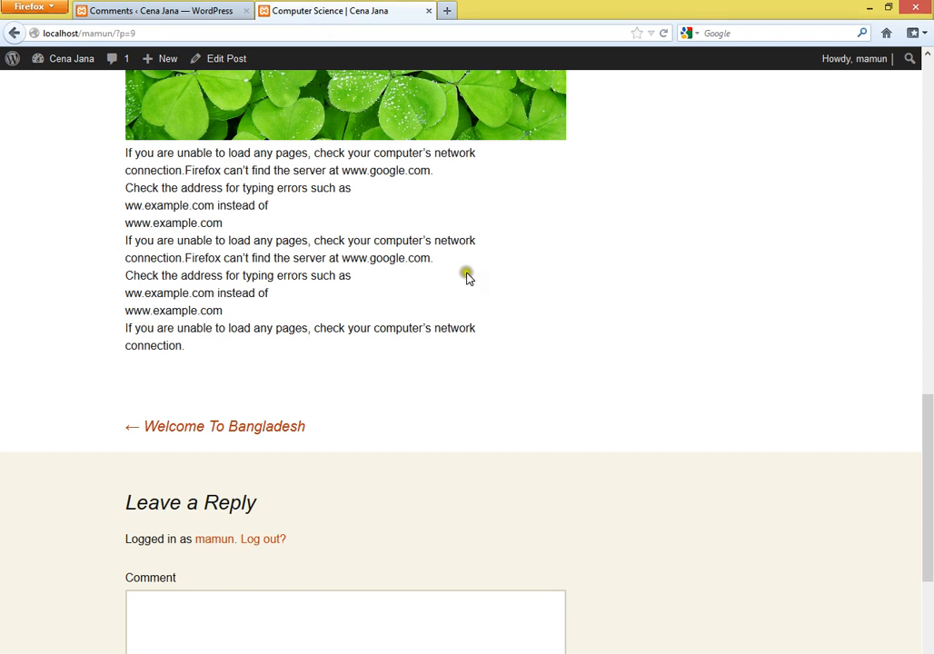
right_click(635, 275)
click(679, 316)
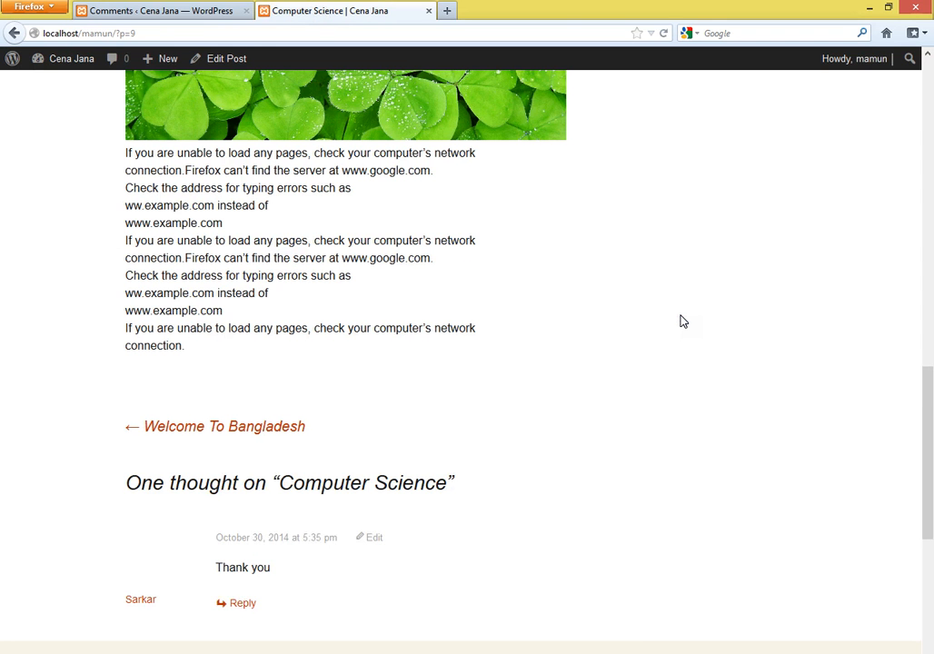
scroll(323, 545, down, 3)
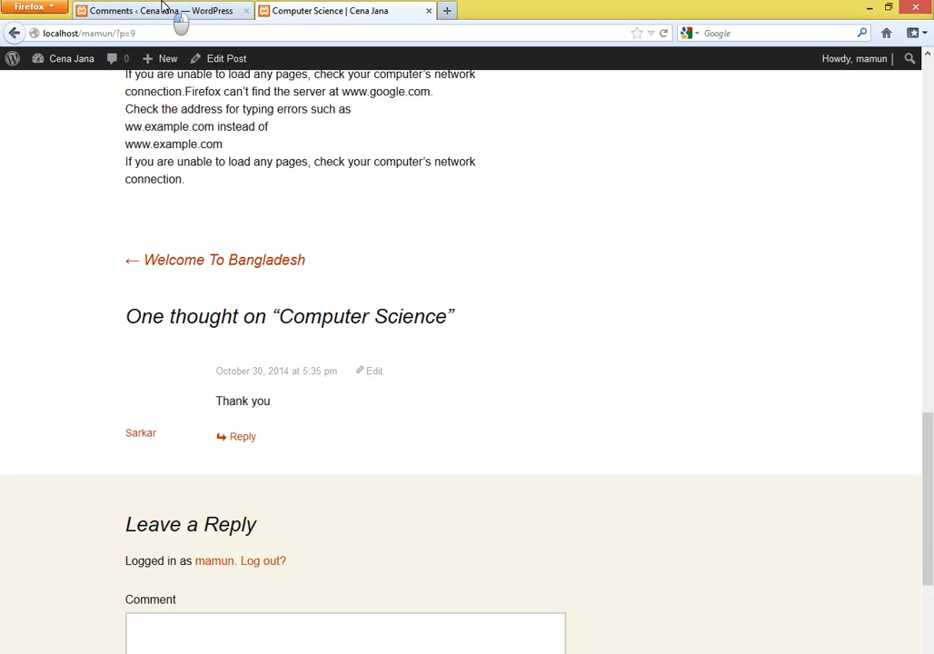
click(164, 7)
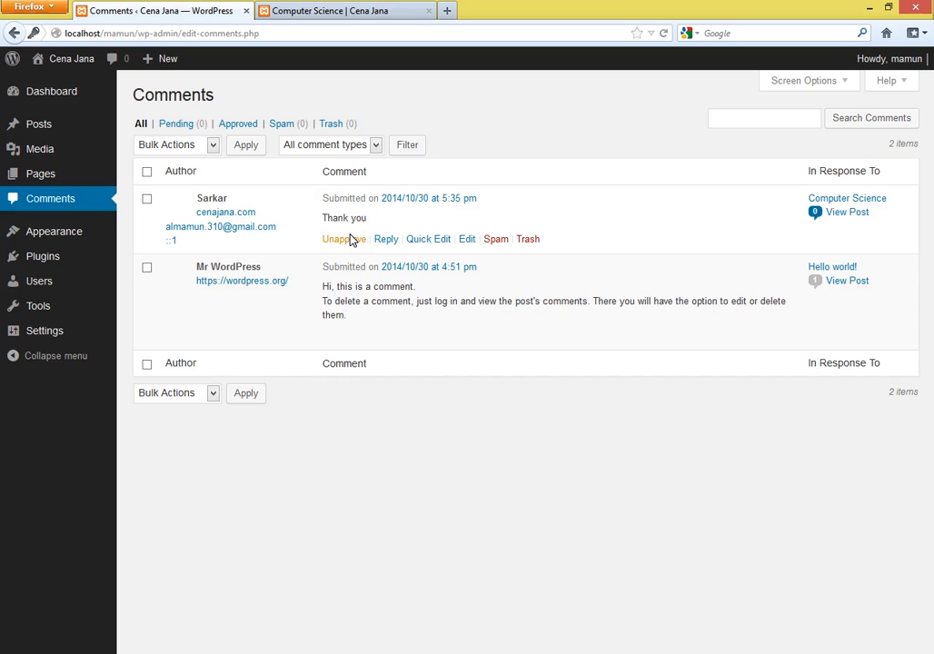
- Edit the comment text to 'Thank you very much' and save it with Update
click(432, 242)
click(466, 241)
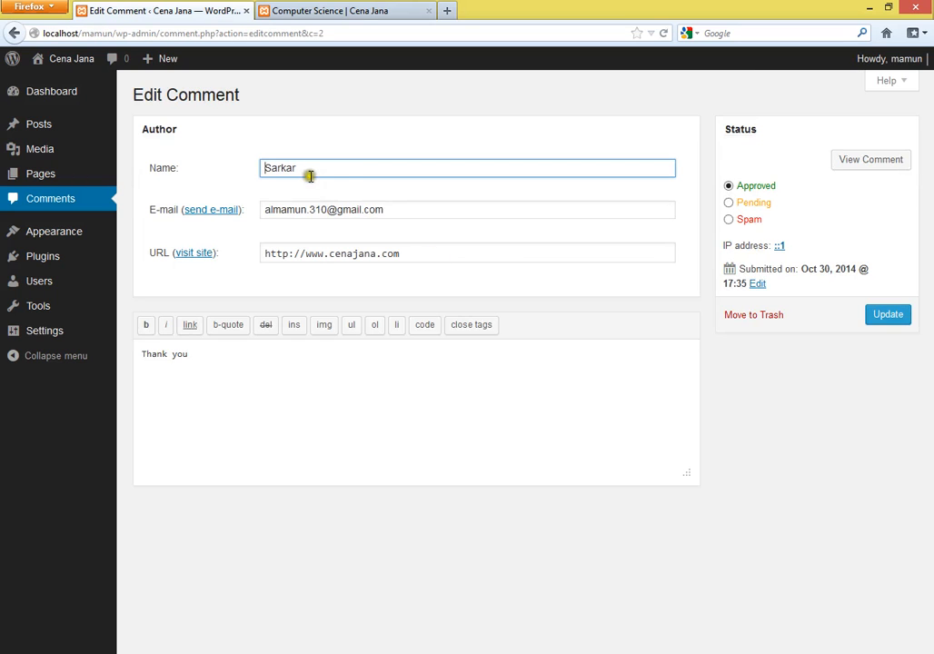
click(246, 355)
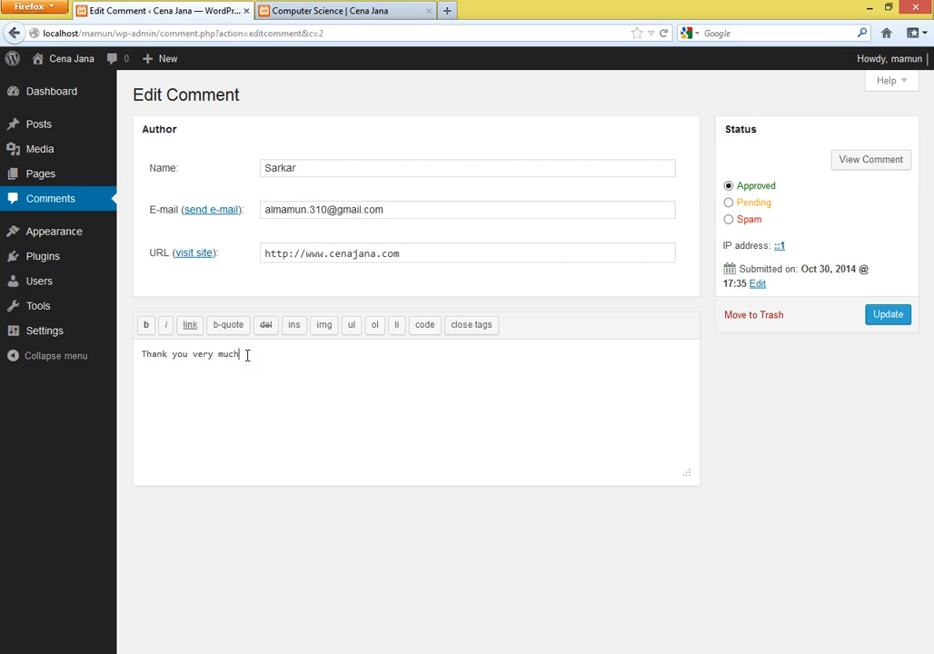
text(very much)
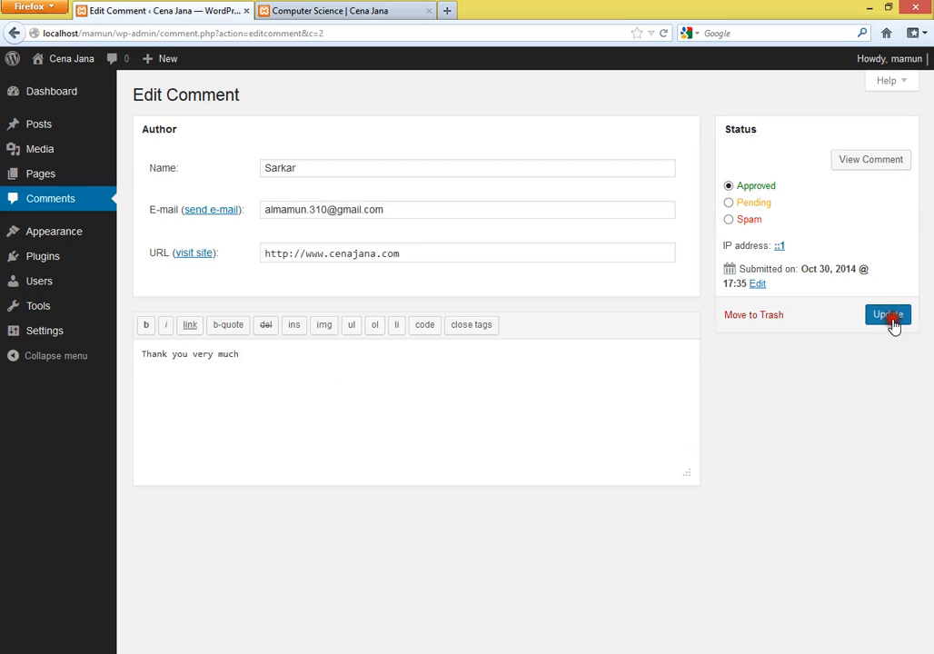
click(887, 316)
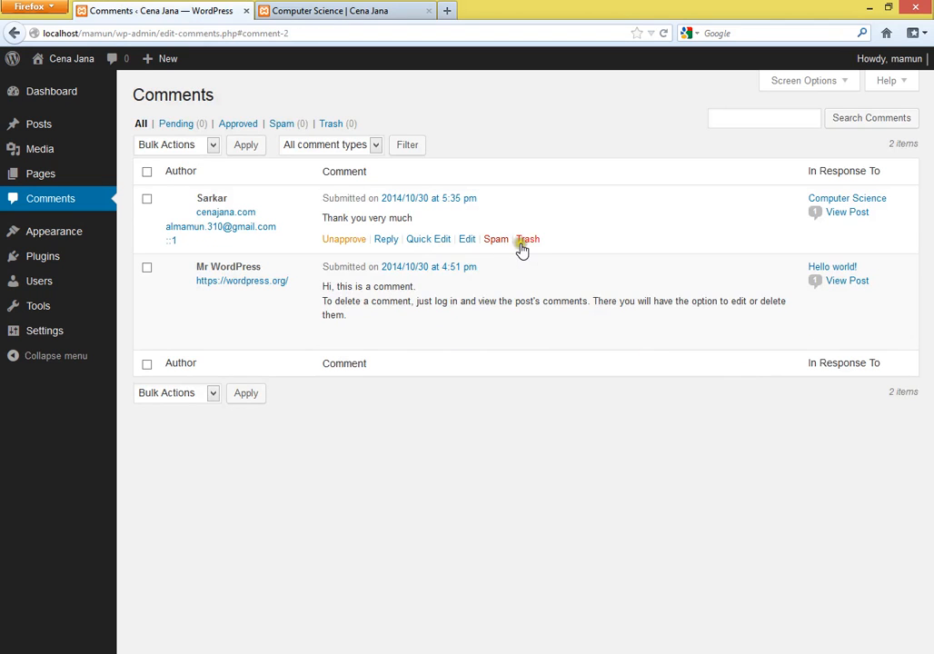
- In the site tab, go to the blog home page and open the Hello world! post
click(495, 241)
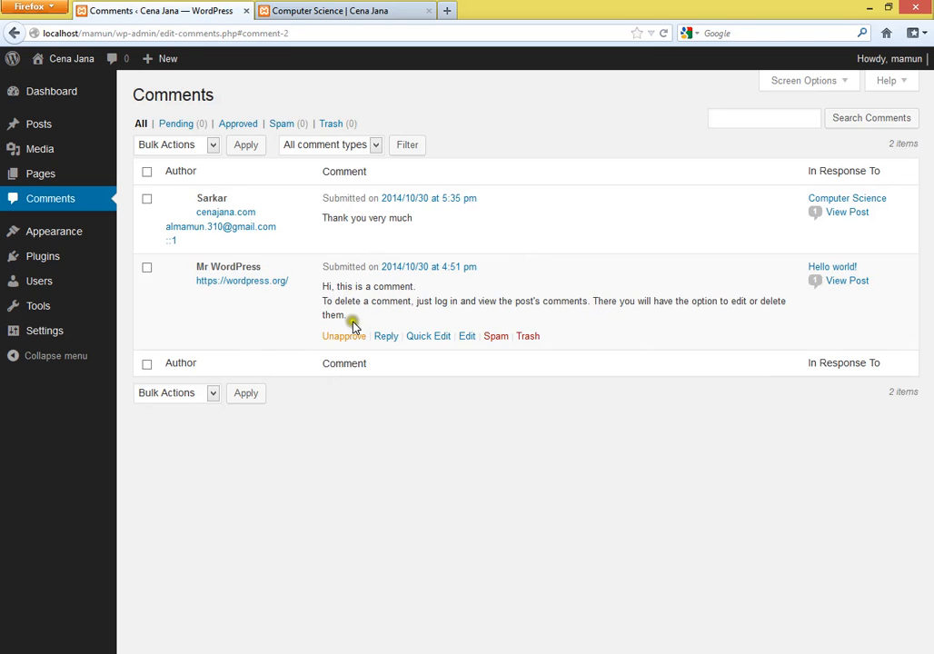
click(335, 8)
scroll(423, 318, up, 15)
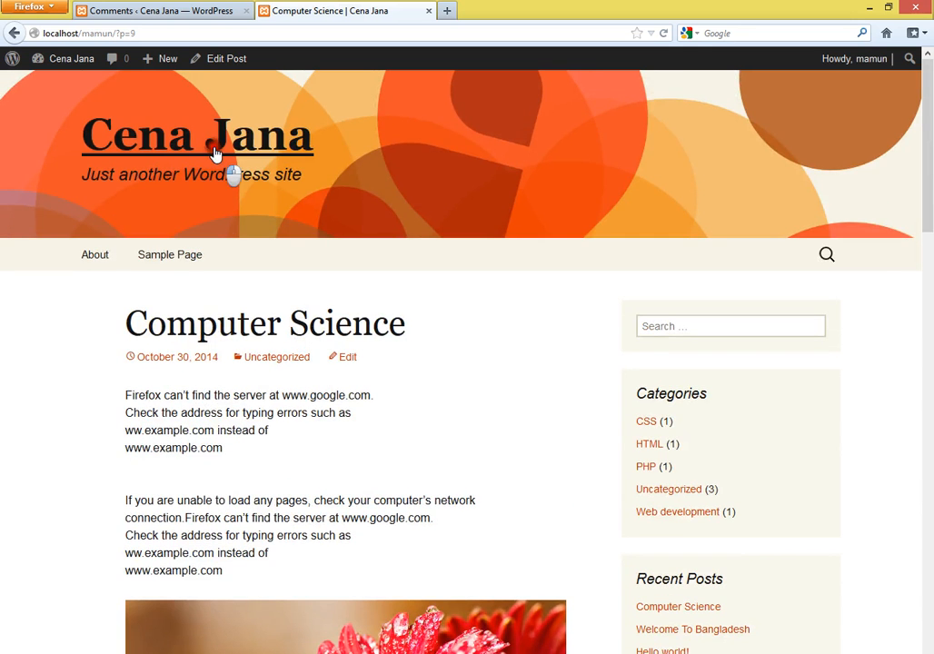
click(213, 155)
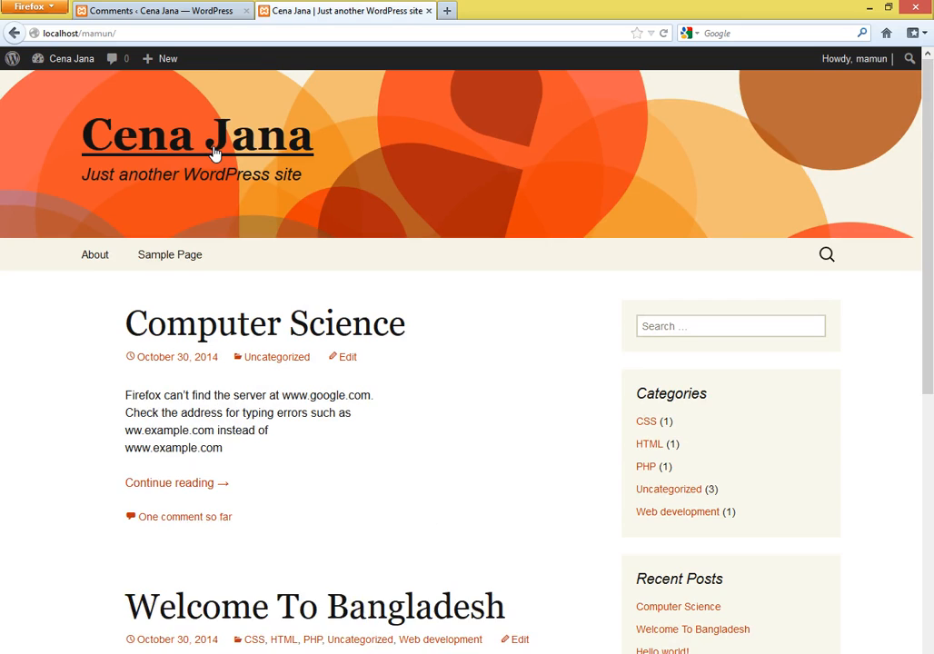
scroll(303, 370, down, 12)
click(238, 309)
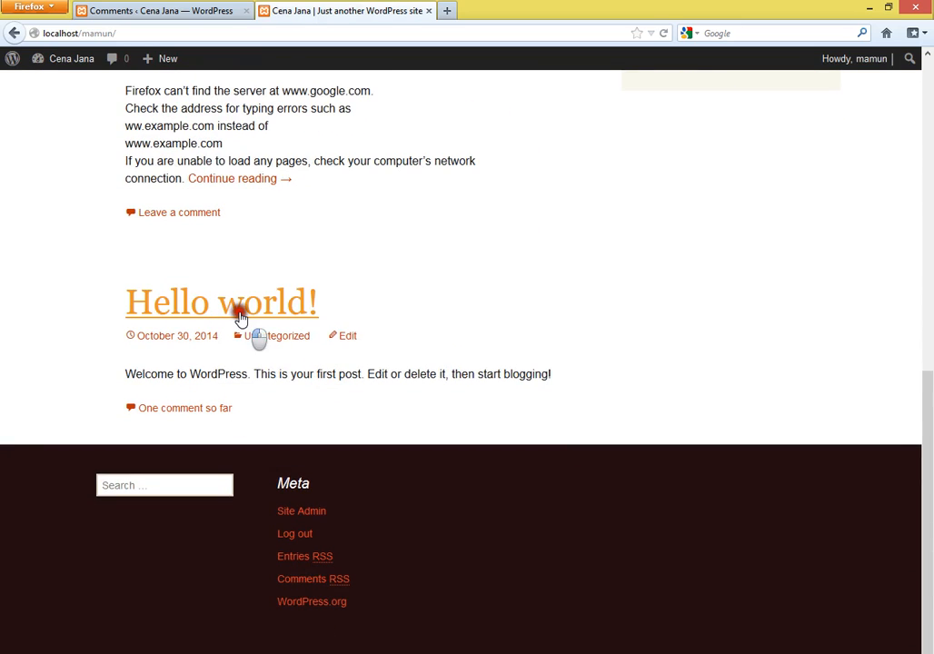
scroll(240, 317, down, 5)
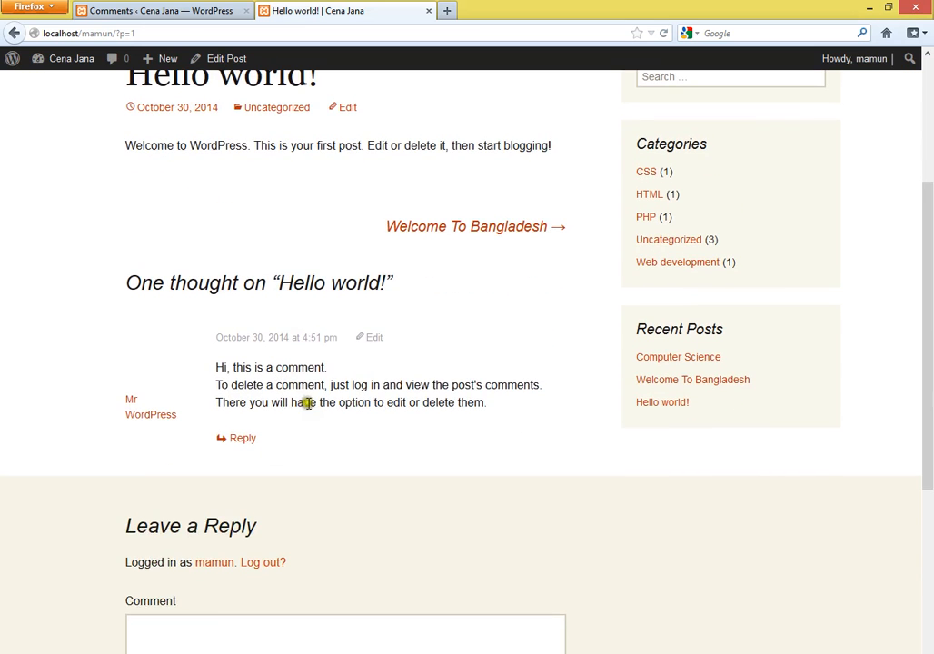
drag(269, 429, 209, 363)
- Unapprove the Hello world! comment and reload the post to confirm it is hidden
click(168, 11)
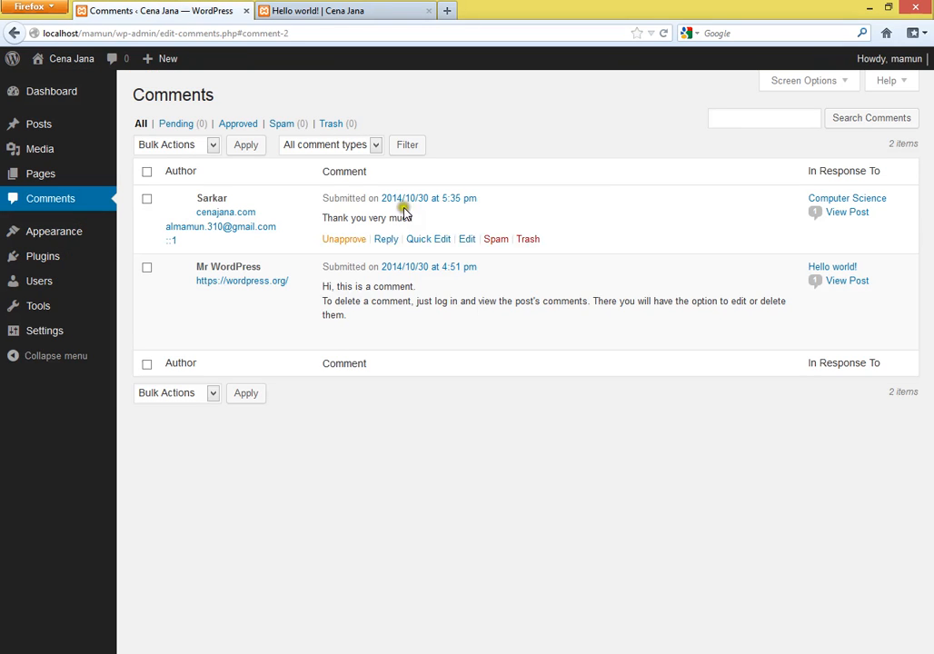
click(338, 338)
key(ctrl+Tab)
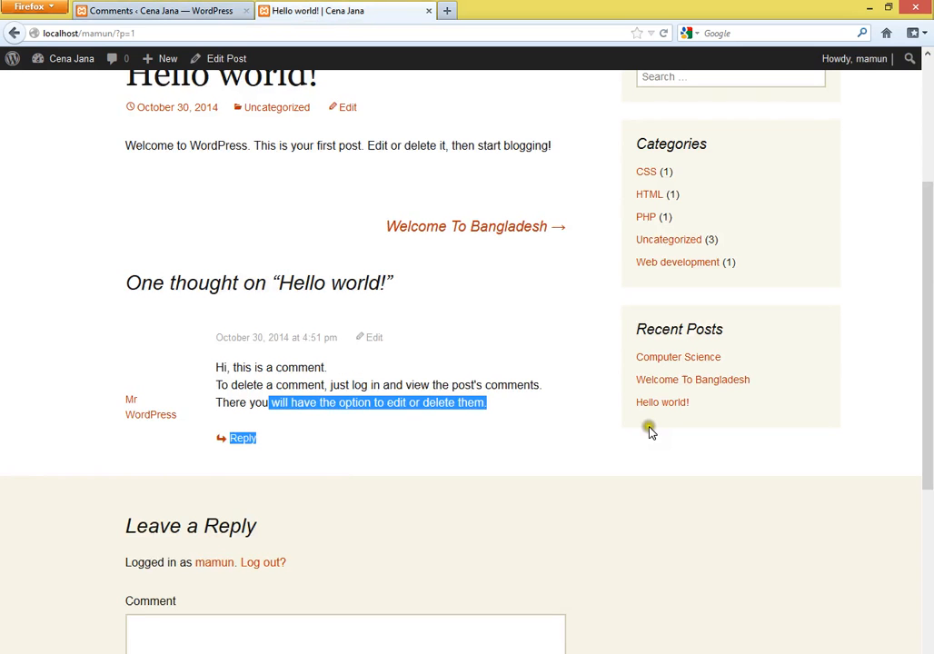
right_click(584, 290)
click(533, 288)
right_click(533, 289)
click(563, 328)
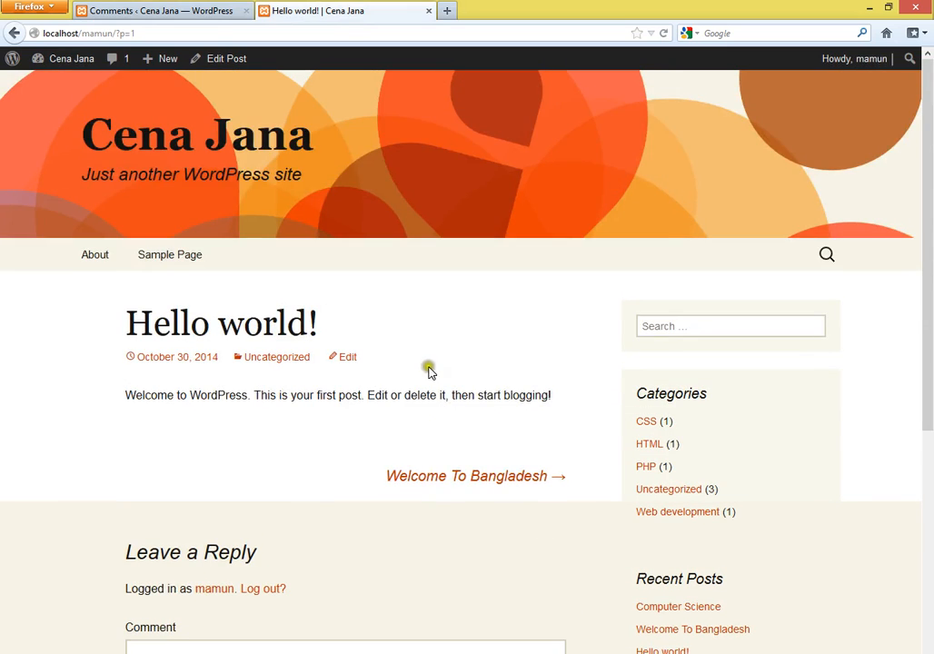
click(183, 9)
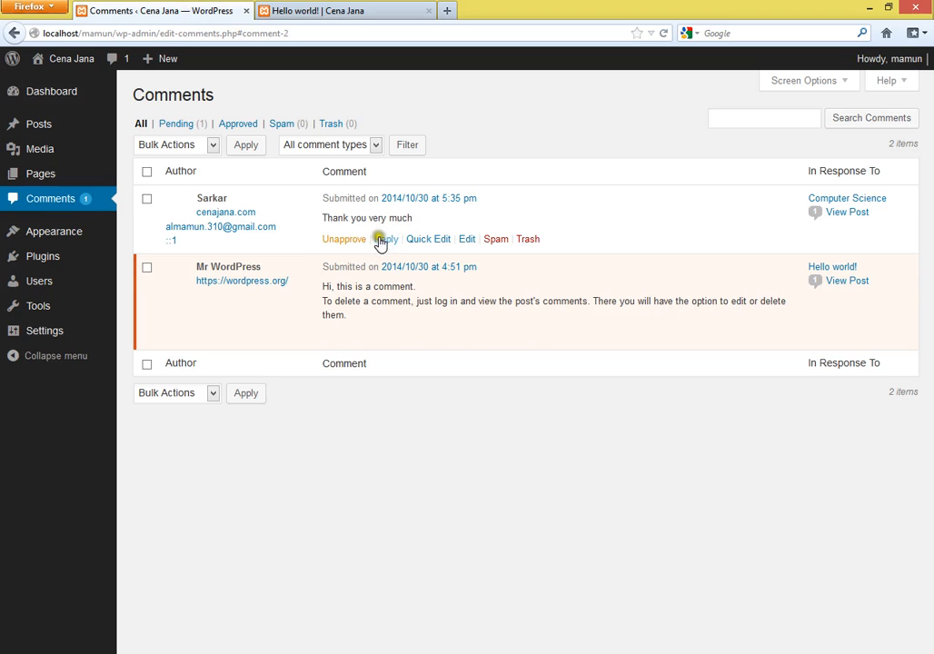
- Post the admin reply 'welcome' under the 'Thank you very much' comment
click(386, 238)
click(216, 340)
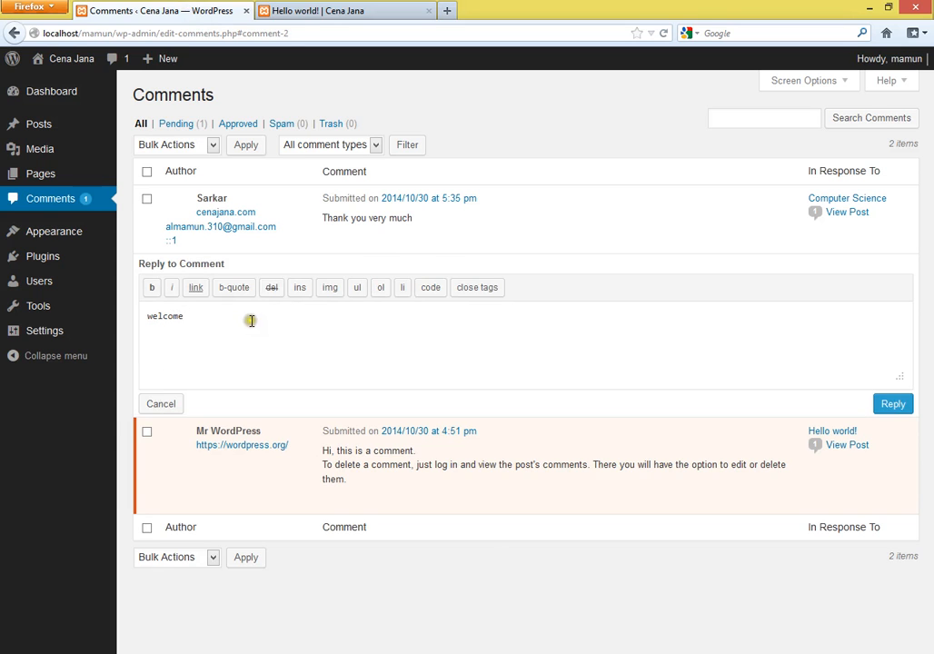
click(891, 408)
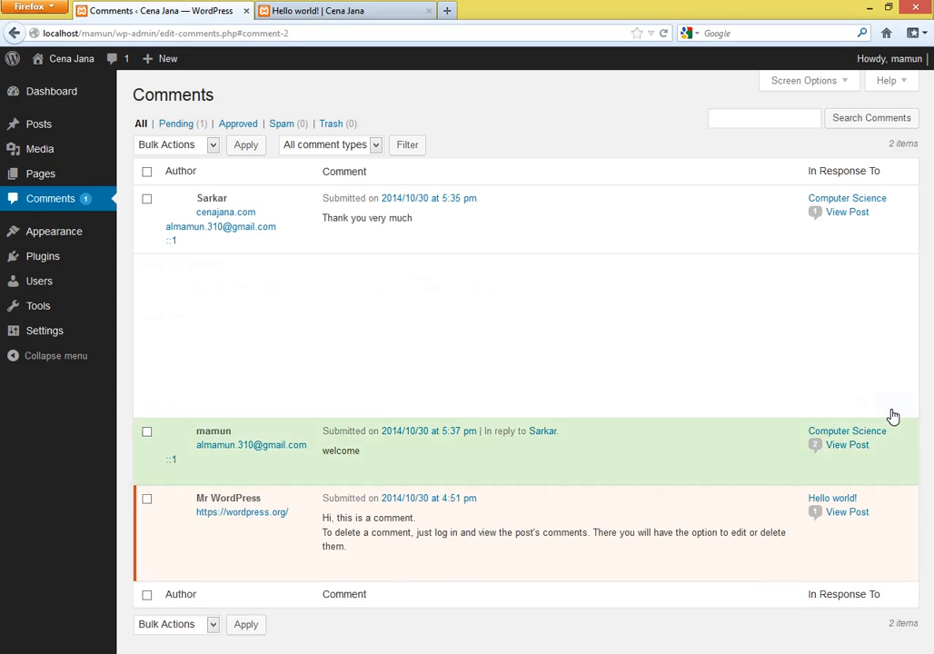
click(322, 10)
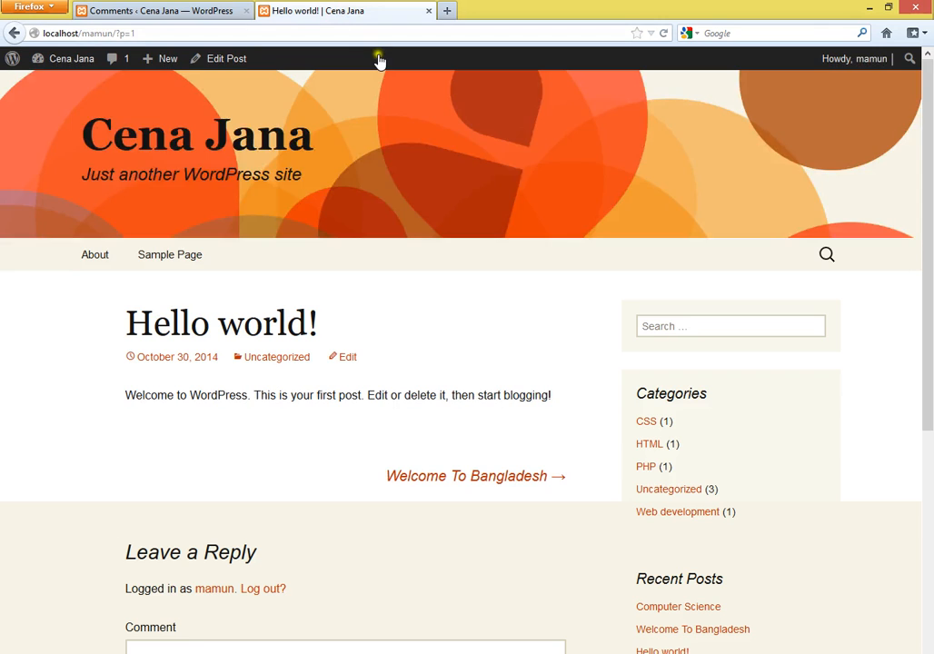
- Open Computer Science from the blog home page and check the 'welcome' reply under 'Thank you very much'
click(125, 151)
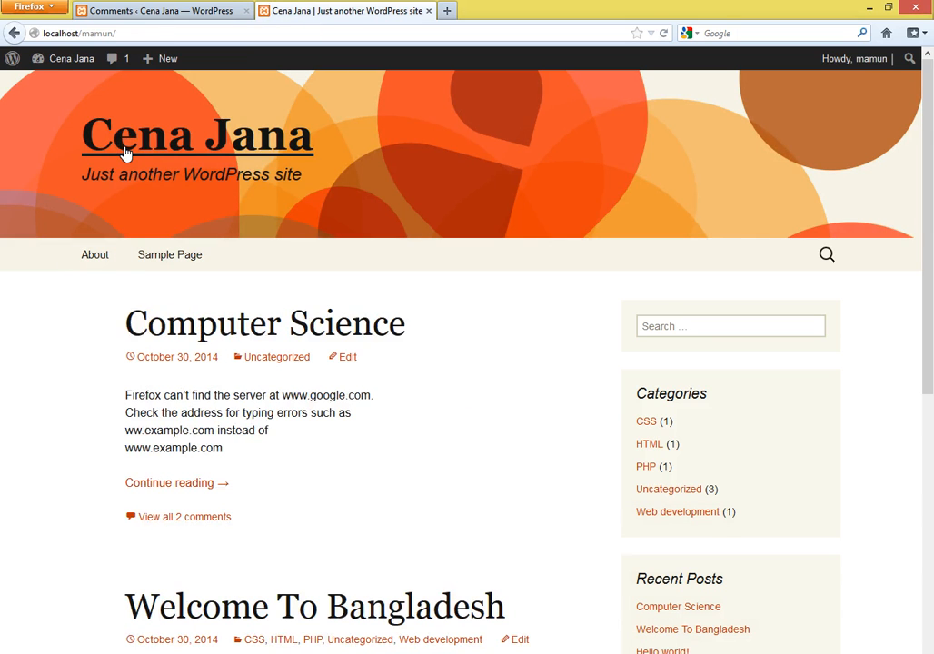
click(266, 329)
scroll(500, 504, down, 2)
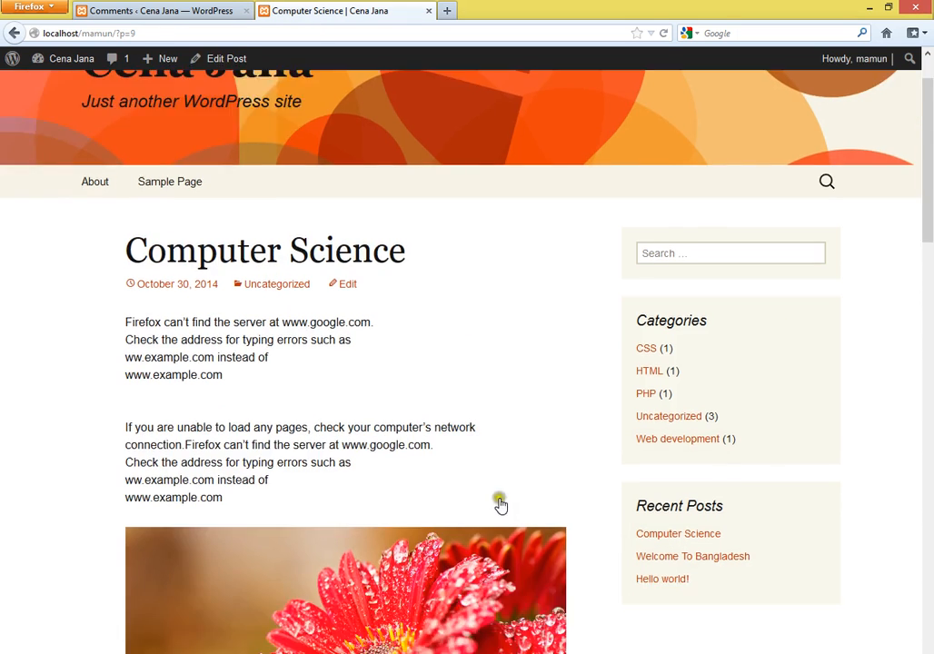
scroll(499, 504, down, 15)
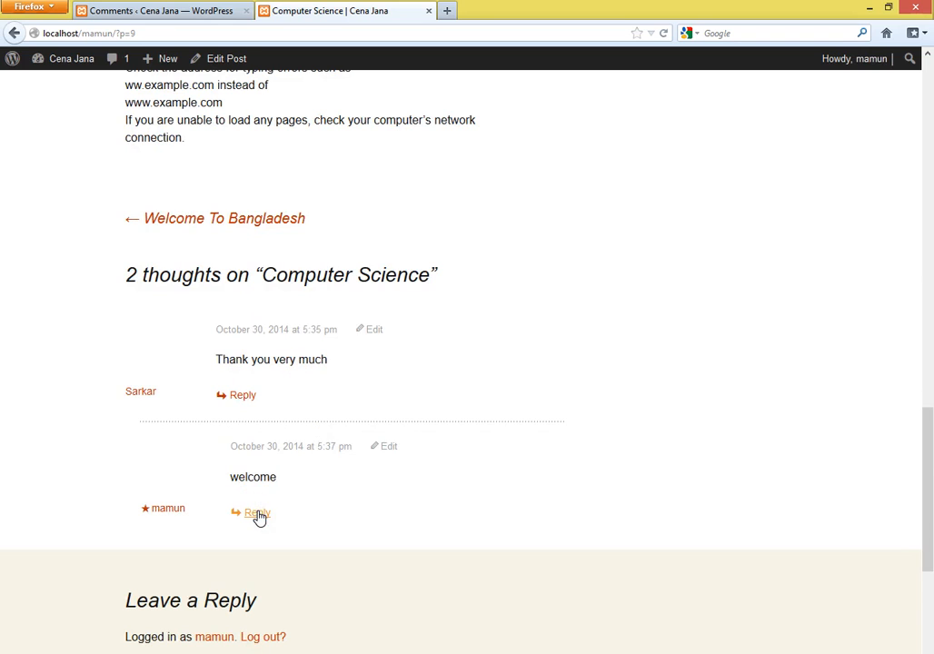
click(102, 10)
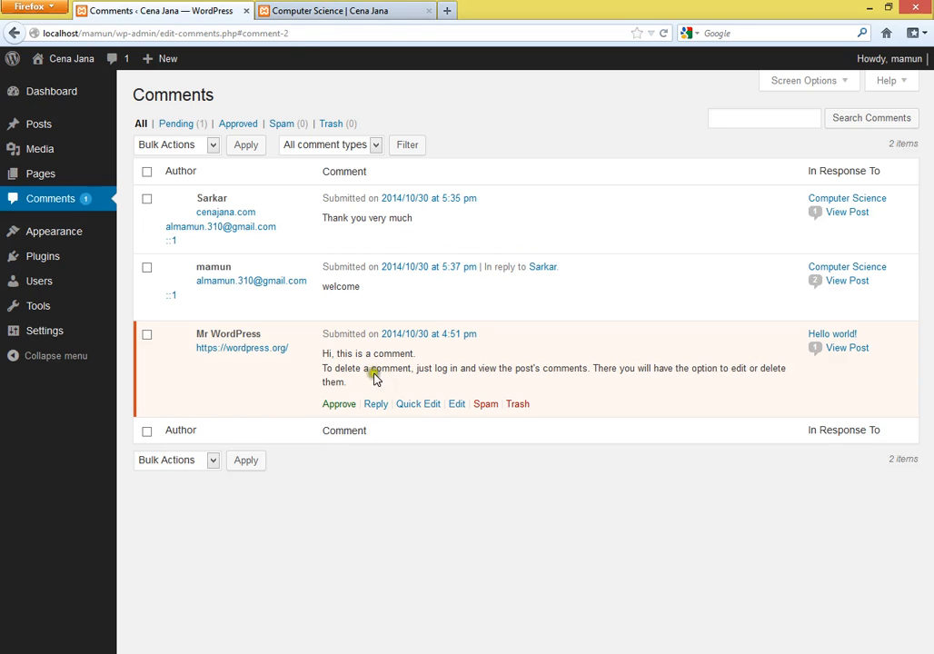
click(341, 10)
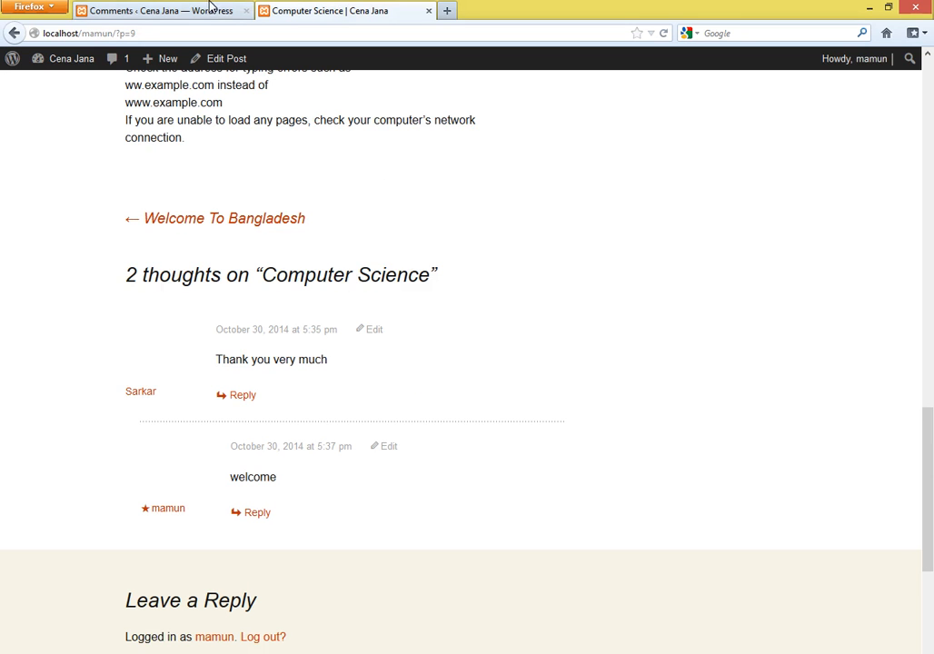
click(169, 10)
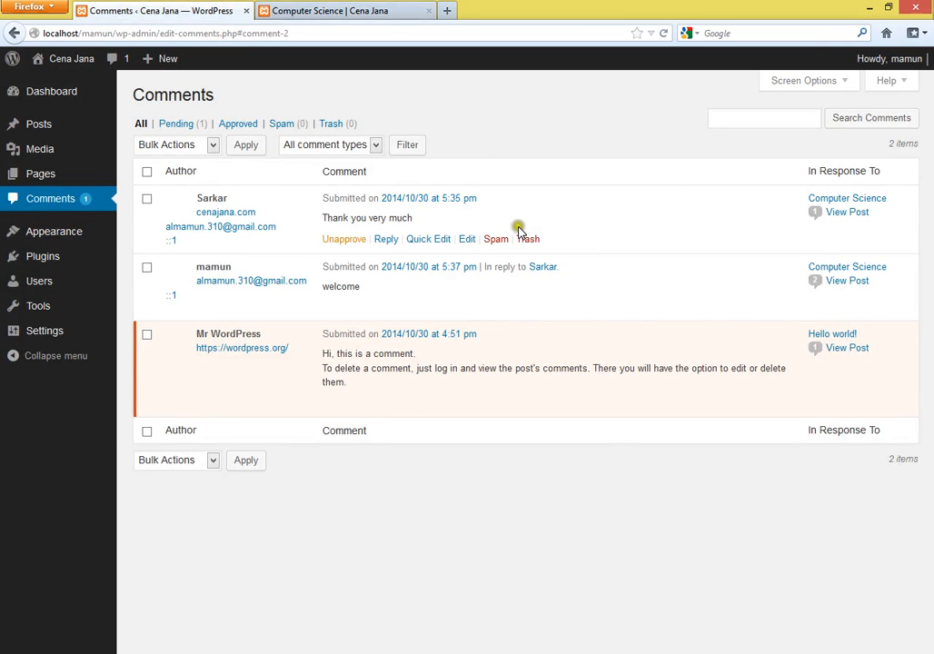
key(ctrl+Tab)
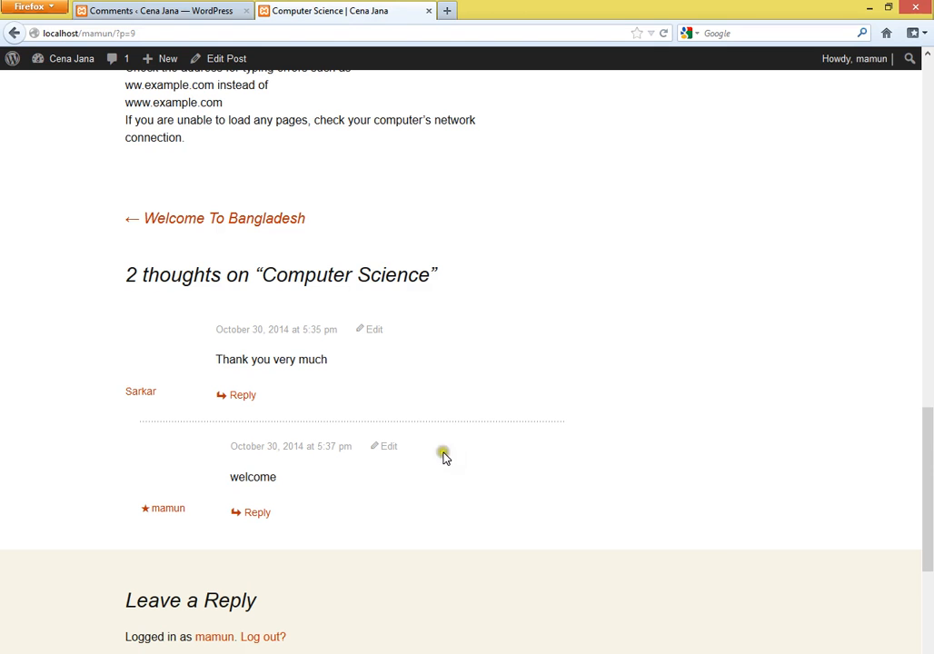
click(207, 9)
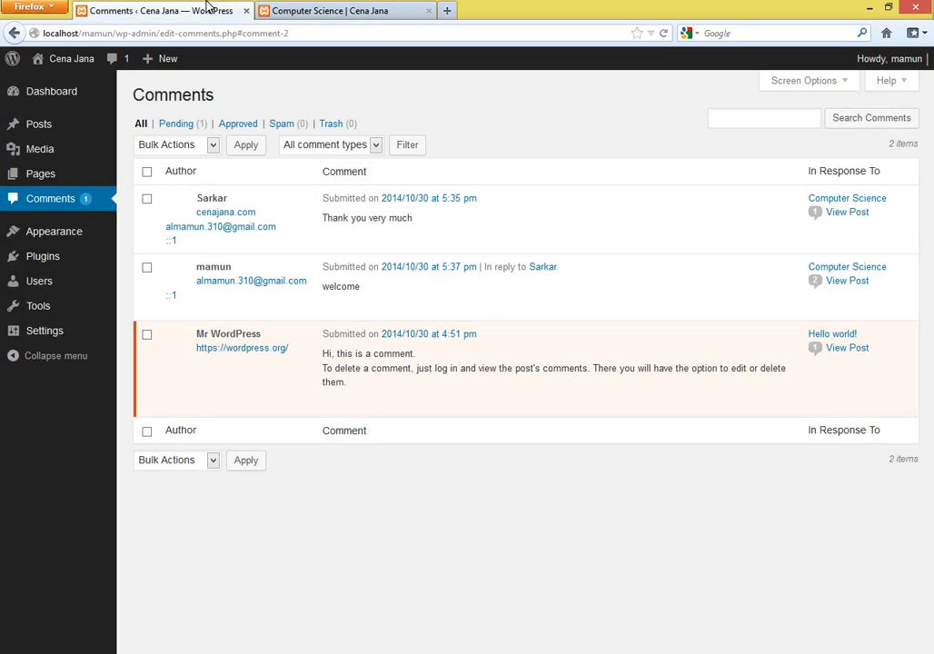
click(177, 144)
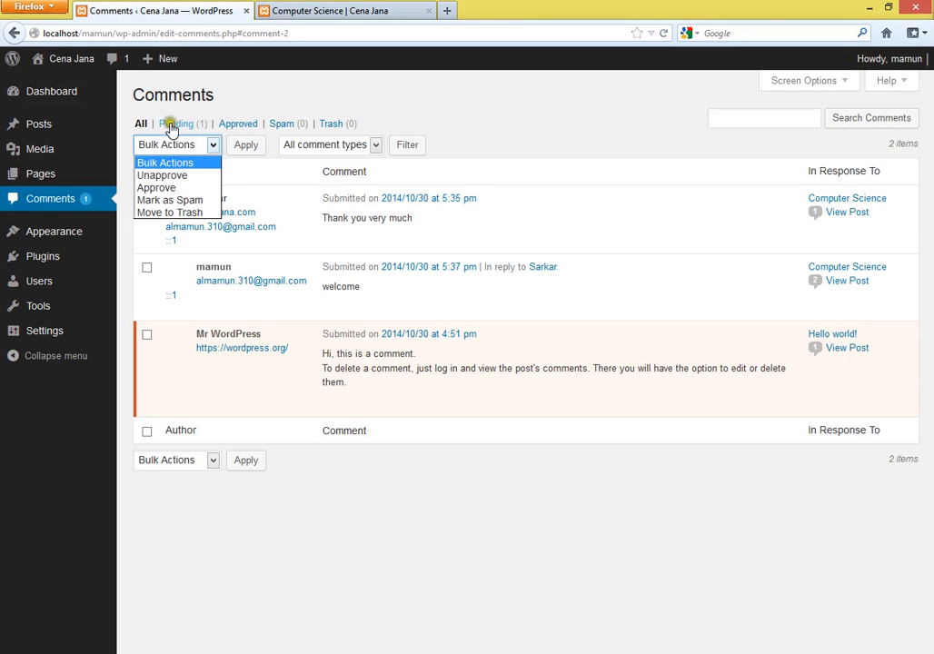
click(223, 80)
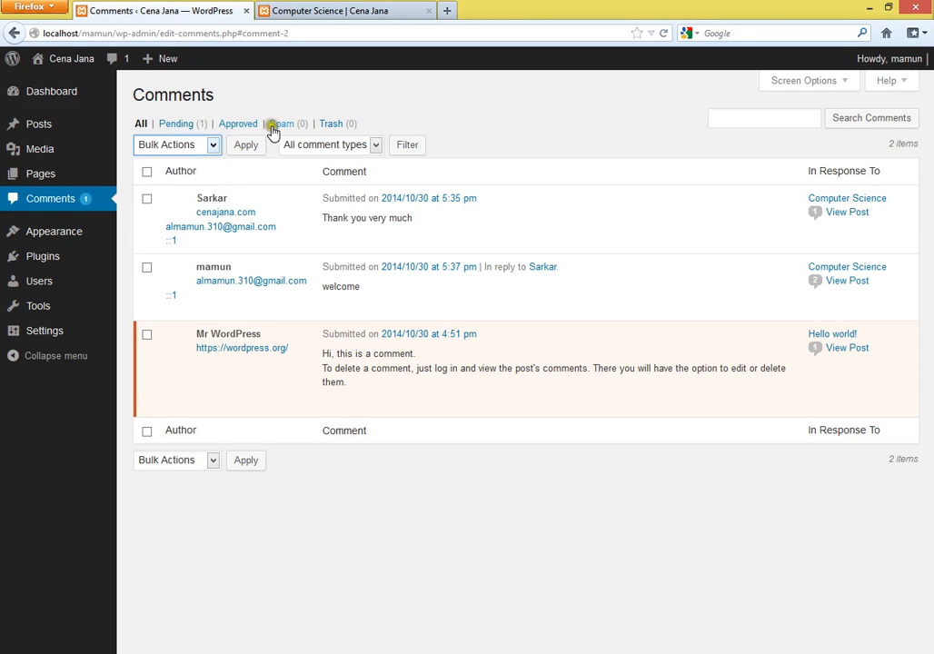
click(374, 144)
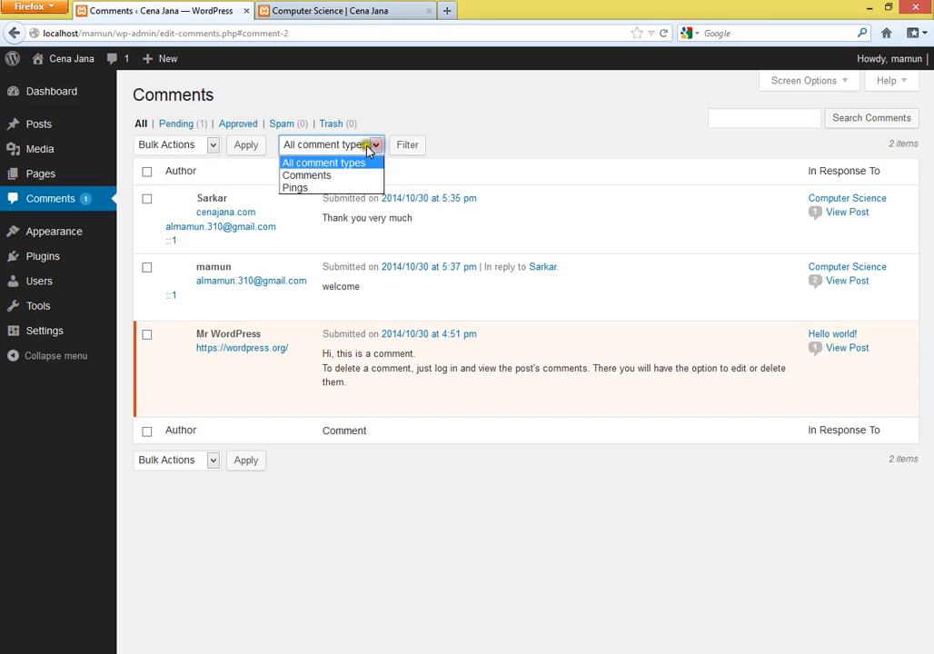
click(478, 143)
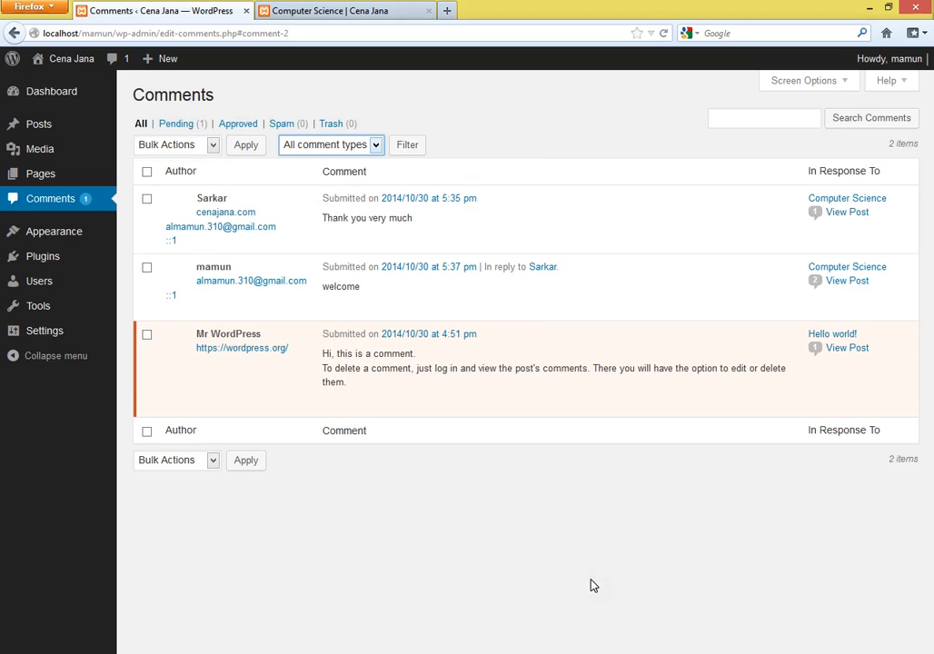